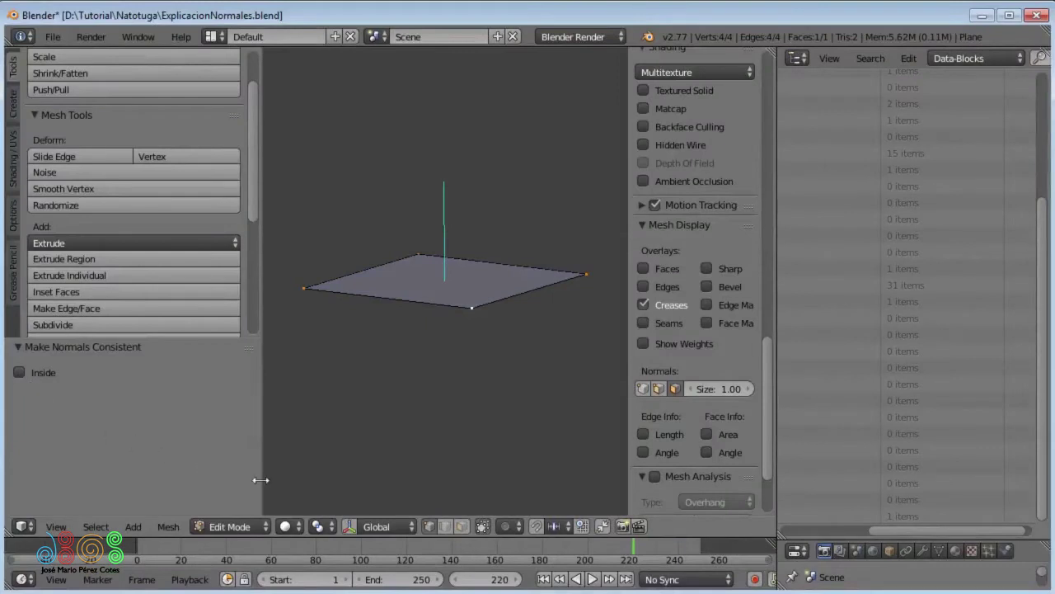
# Narrow the Tool Shelf, jump the timeline to frame 0, and list All Scenes in the outliner
pyautogui.moveTo(260, 480); pyautogui.dragTo(137, 495)
pyautogui.click(135, 542)
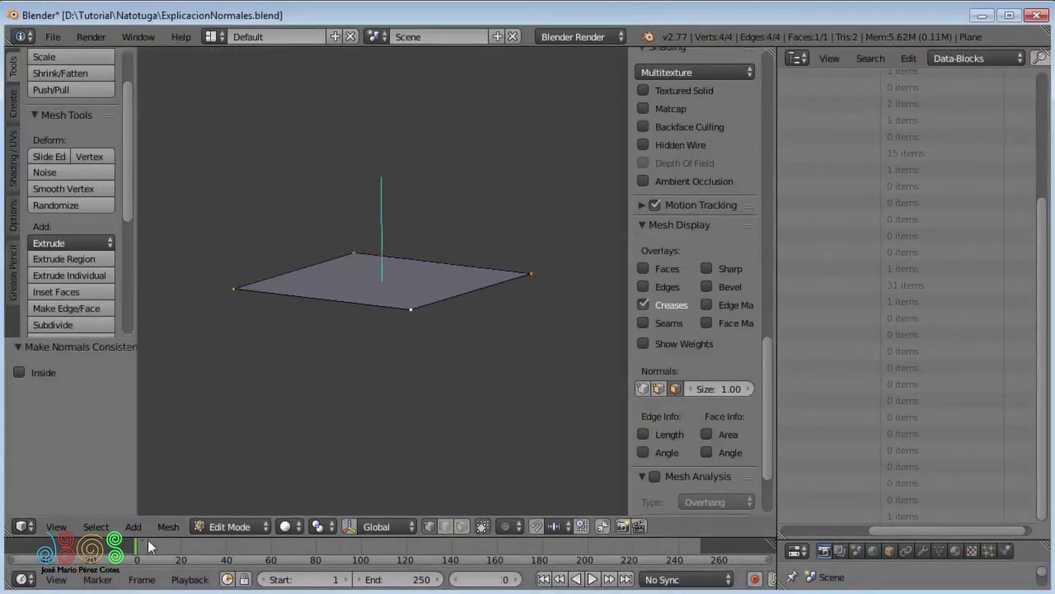
pyautogui.click(961, 61)
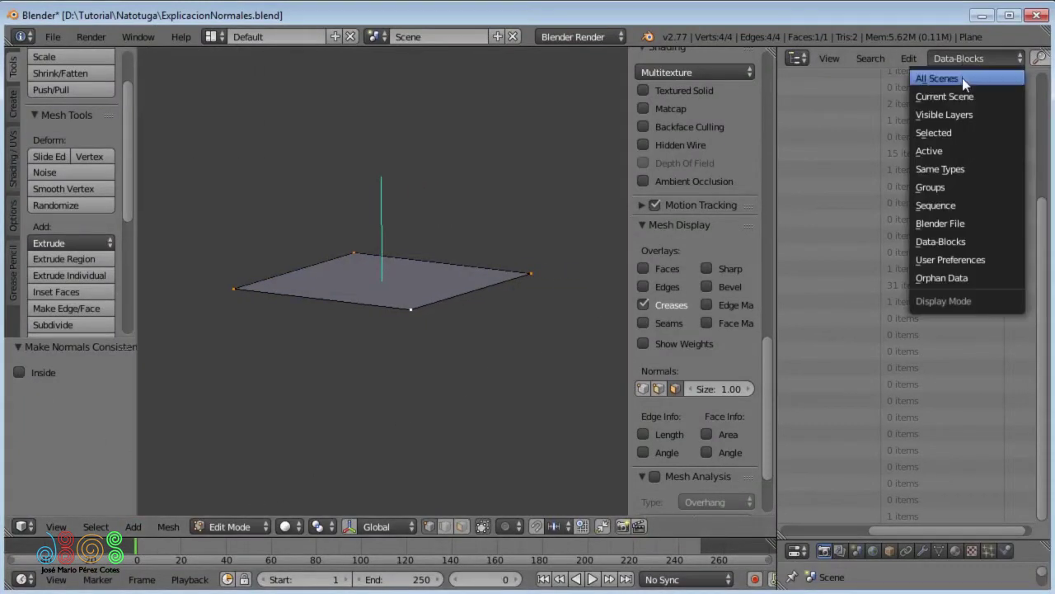
pyautogui.click(962, 78)
# Enlarge the Properties area and show the plane's Object Data properties
pyautogui.moveTo(851, 541); pyautogui.dragTo(898, 122)
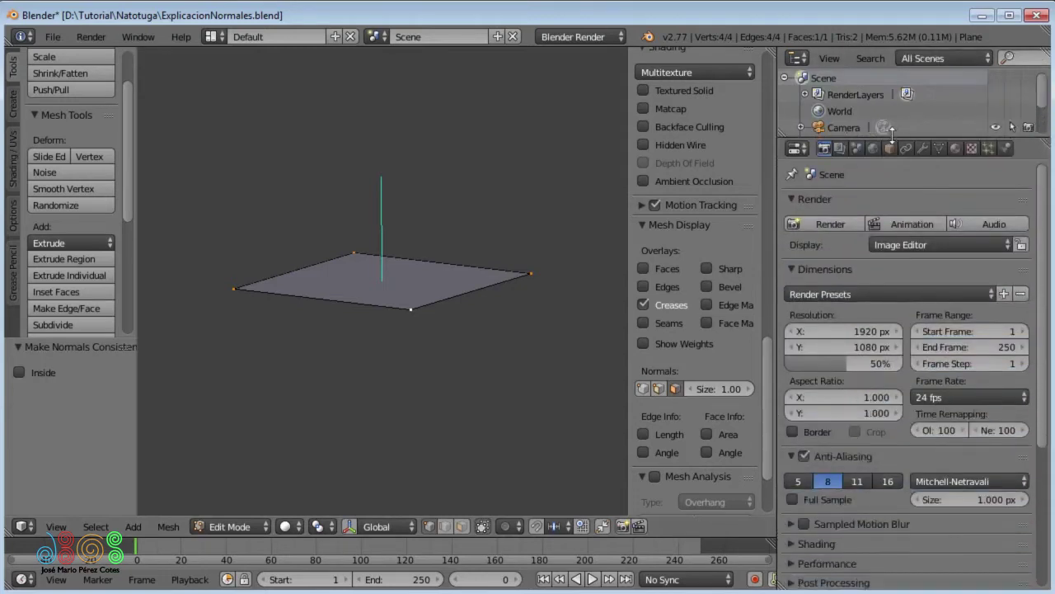
pyautogui.click(937, 136)
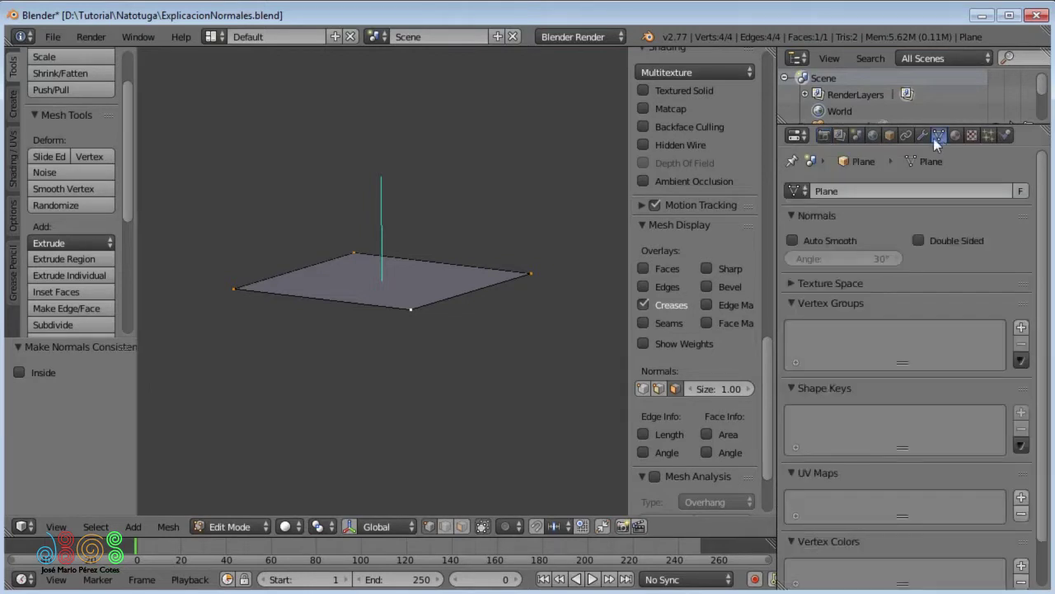
pyautogui.keyDown('ctrl'); pyautogui.moveTo(405, 379); pyautogui.dragTo(416, 335, button='middle'); pyautogui.keyUp('ctrl')
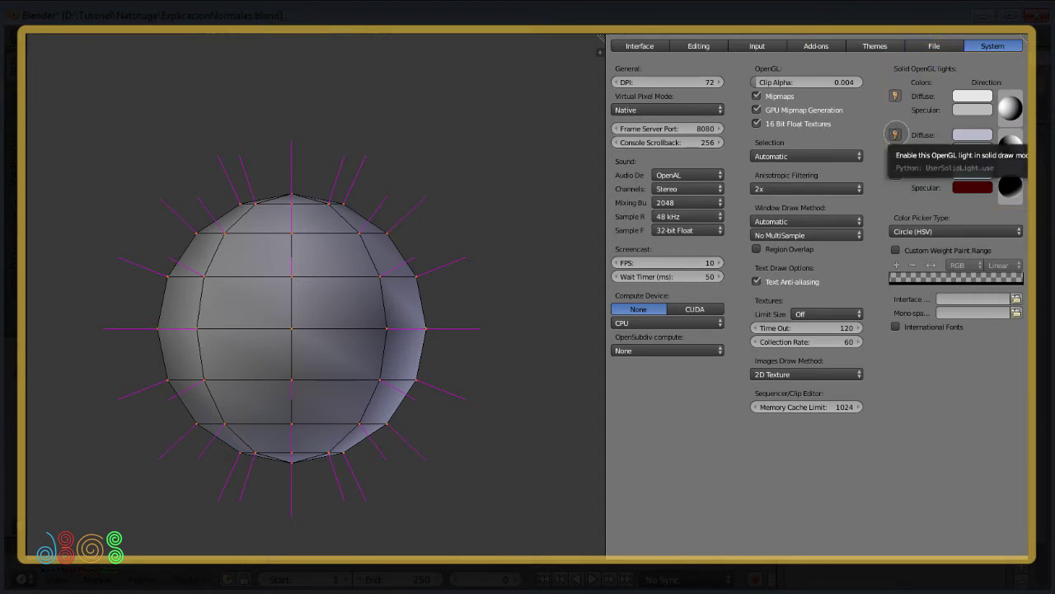
# Turn off solid lights 2 and 3, and give light 1 black specular and white diffuse
pyautogui.click(896, 135)
pyautogui.click(895, 173)
pyautogui.click(973, 110)
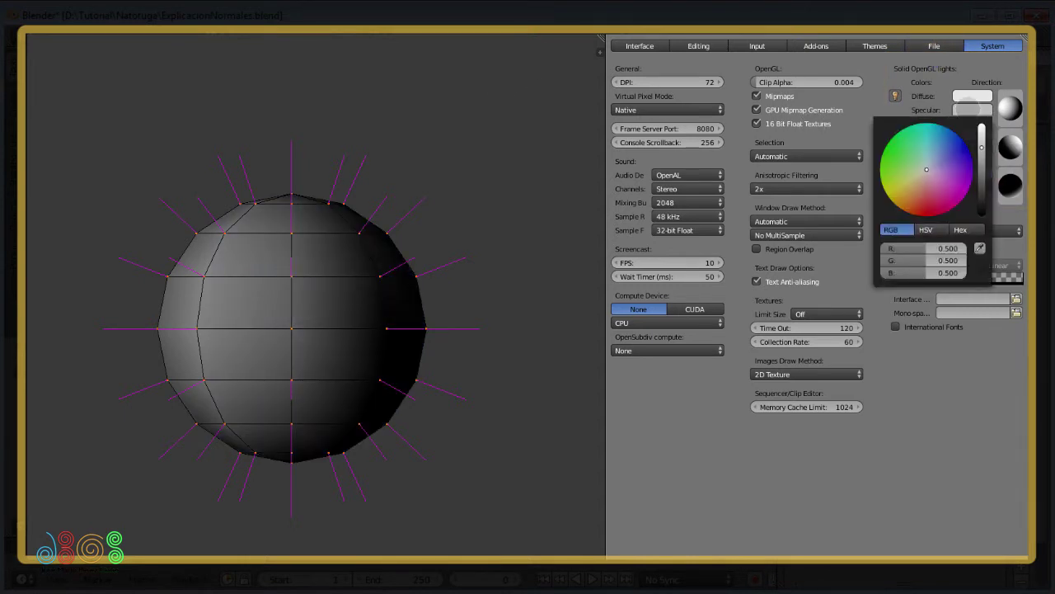
pyautogui.moveTo(981, 146); pyautogui.dragTo(981, 212)
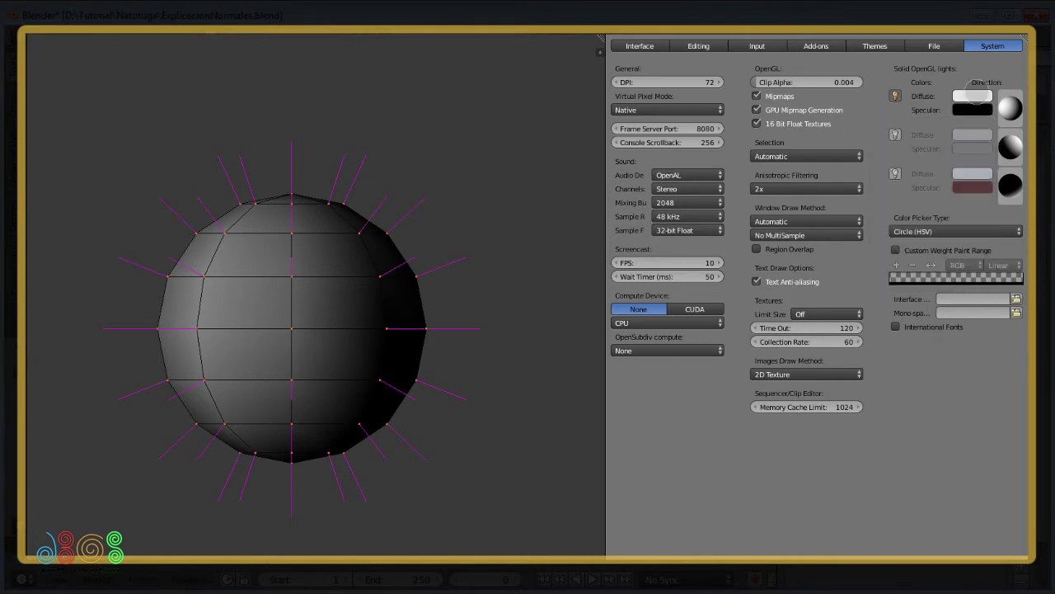
pyautogui.click(973, 95)
pyautogui.moveTo(981, 132)
pyautogui.mouseDown()
pyautogui.moveTo(981, 99)
pyautogui.moveTo(1019, 85)
pyautogui.moveTo(1008, 105)
pyautogui.mouseUp()
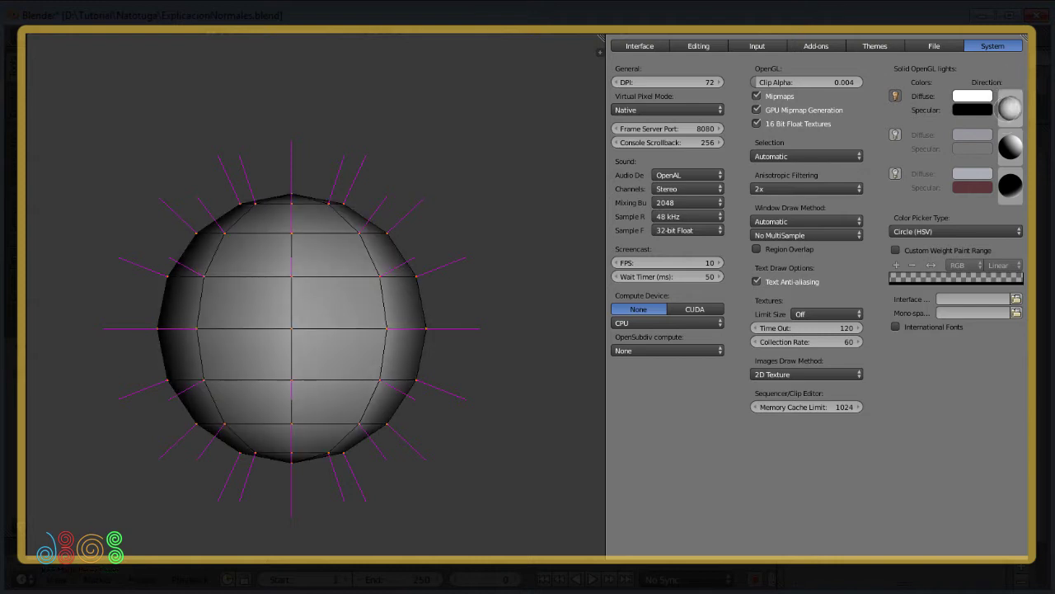
# Reset light 1 to shine from above, and re-enable light 2 at its default direction
pyautogui.rightClick(1008, 106)
pyautogui.click(1001, 107)
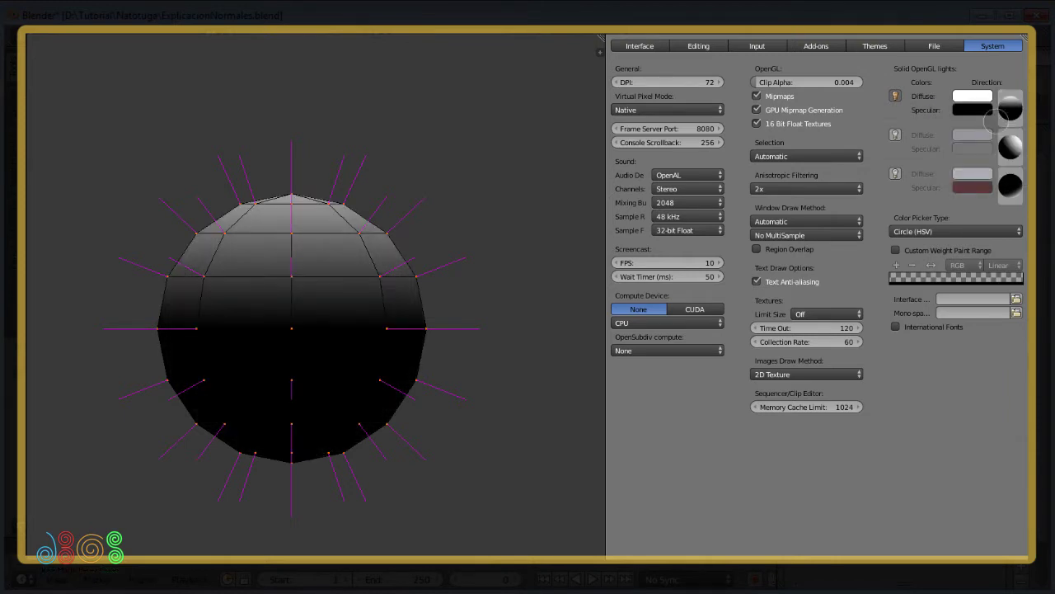
pyautogui.click(895, 134)
pyautogui.rightClick(1009, 144)
pyautogui.click(1002, 140)
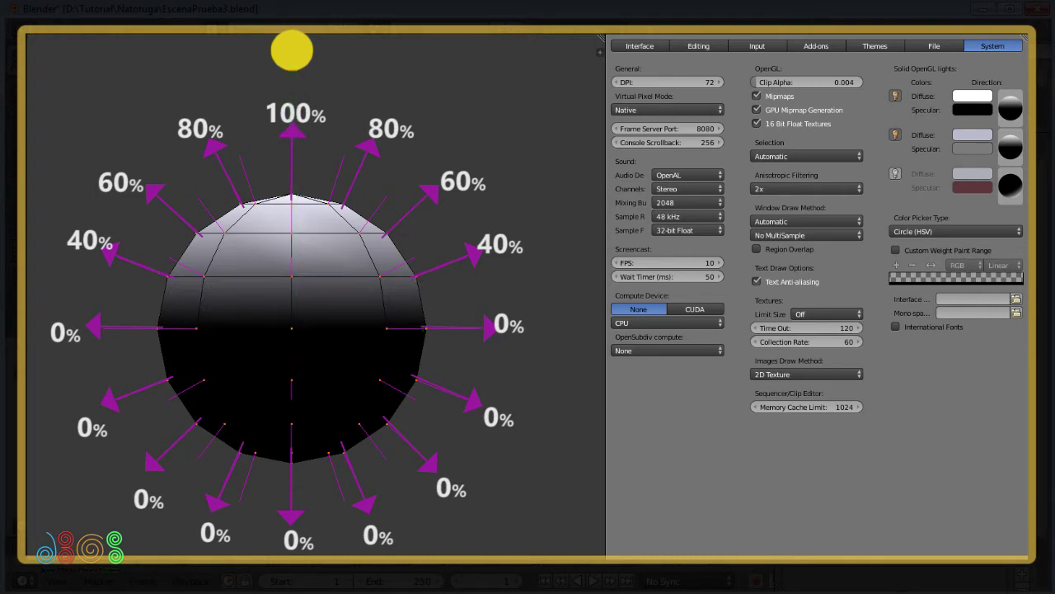
# Flip the sphere's normals inward, view it solid-shaded, then flip them back outward
pyautogui.hotkey('ctrl', 'shift', 'n')
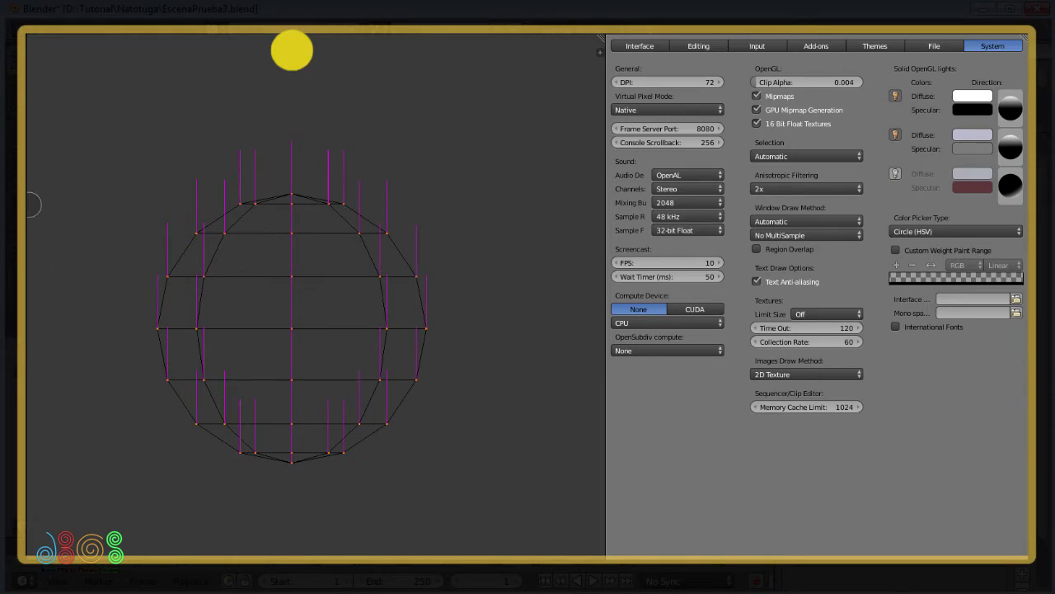
pyautogui.press('z')
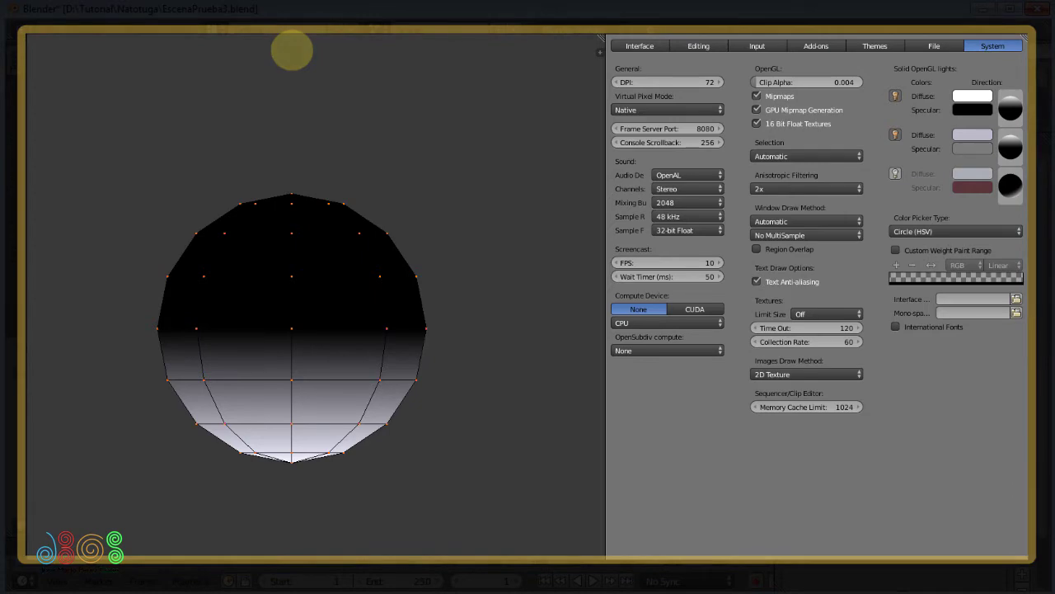
pyautogui.hotkey('ctrl', 'n')
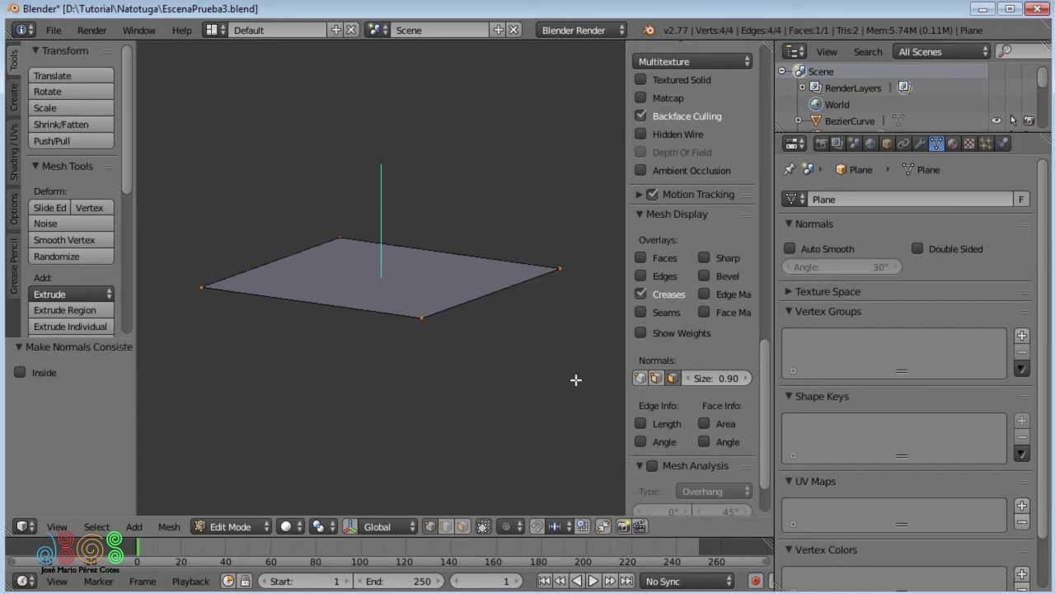
# Display the plane's vertex normals and select one corner vertex
pyautogui.click(640, 378)
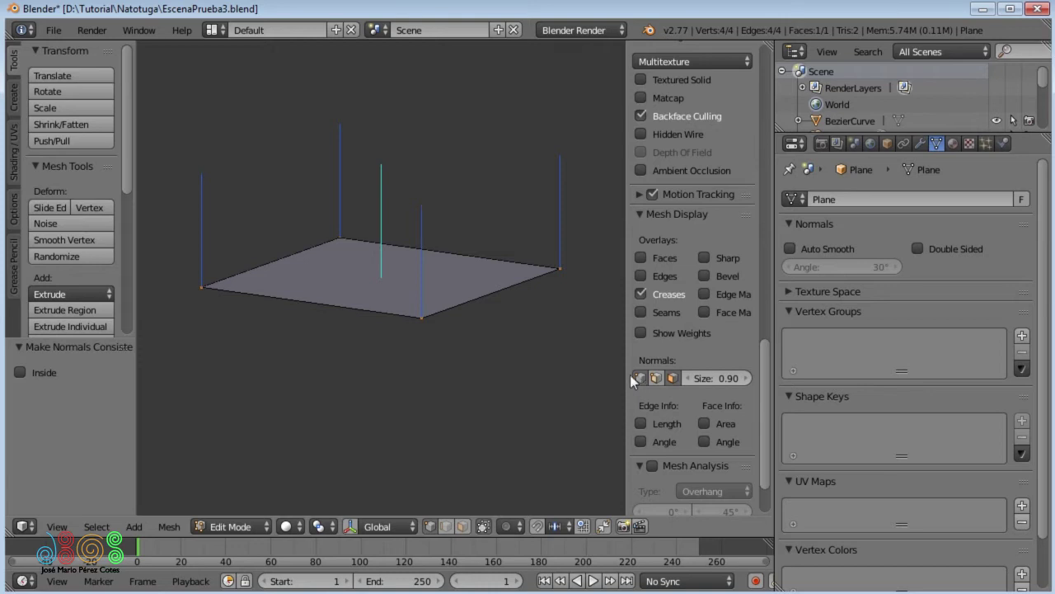
pyautogui.rightClick(432, 319)
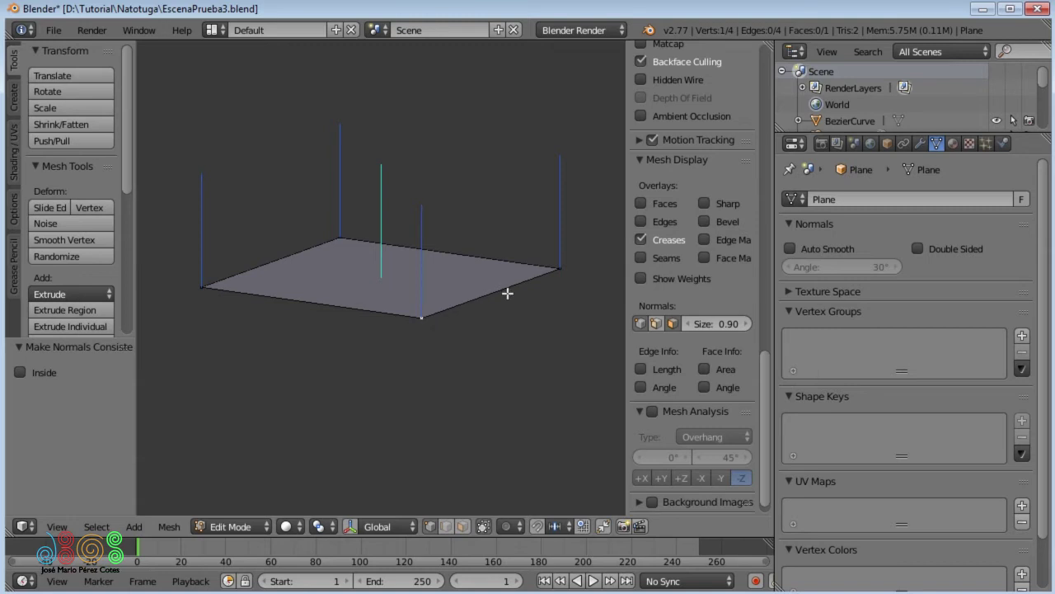
# Extrude the plane's edge straight down along Z into a second face, then select the whole mesh
pyautogui.keyDown('shift'); pyautogui.rightClick(564, 271); pyautogui.keyUp('shift')
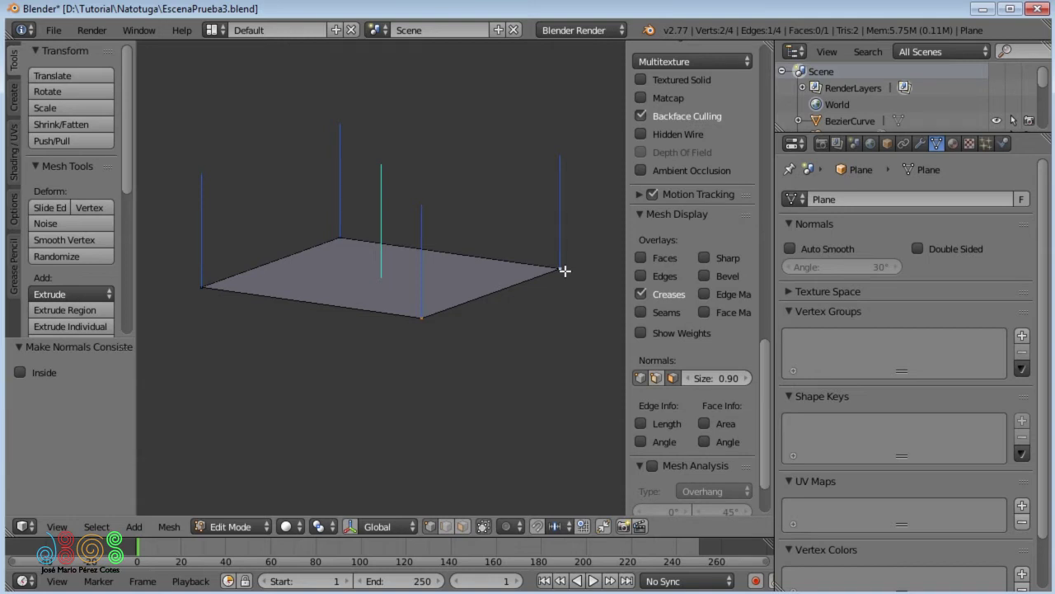
pyautogui.press('e')
pyautogui.press('z')
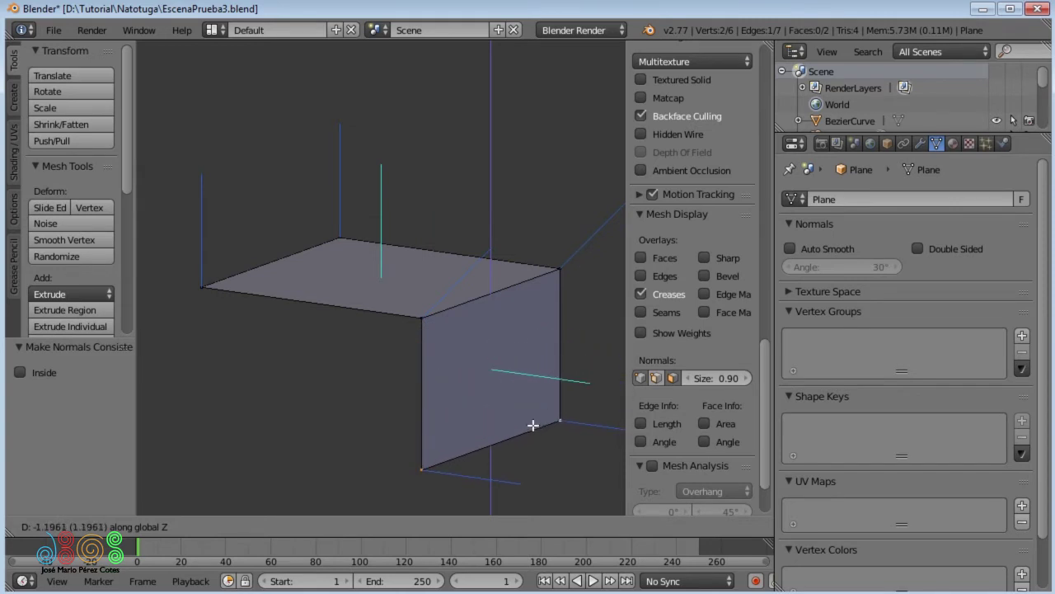
pyautogui.click(530, 442)
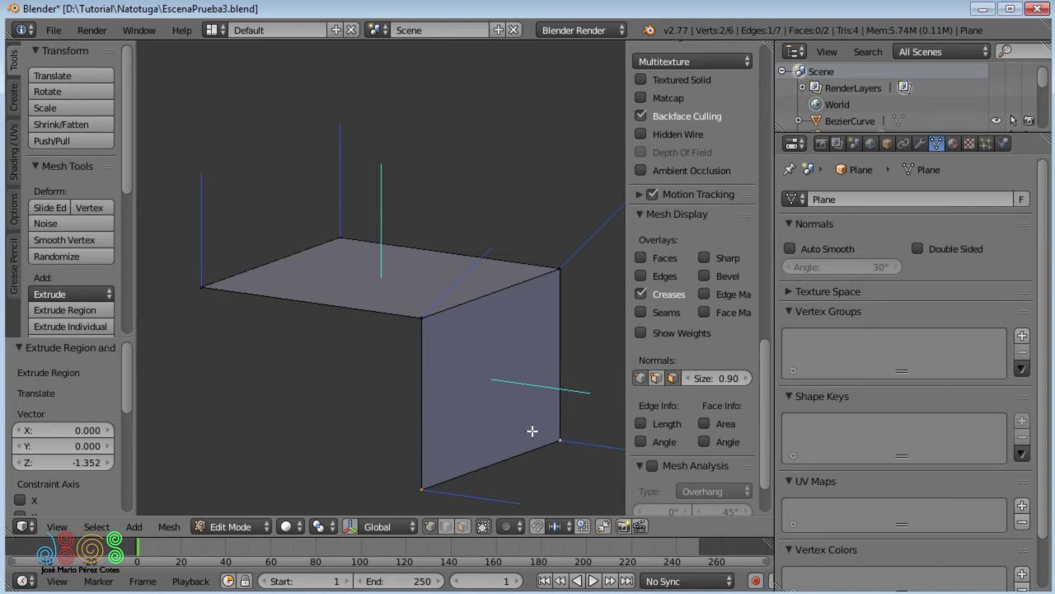
pyautogui.press('a')
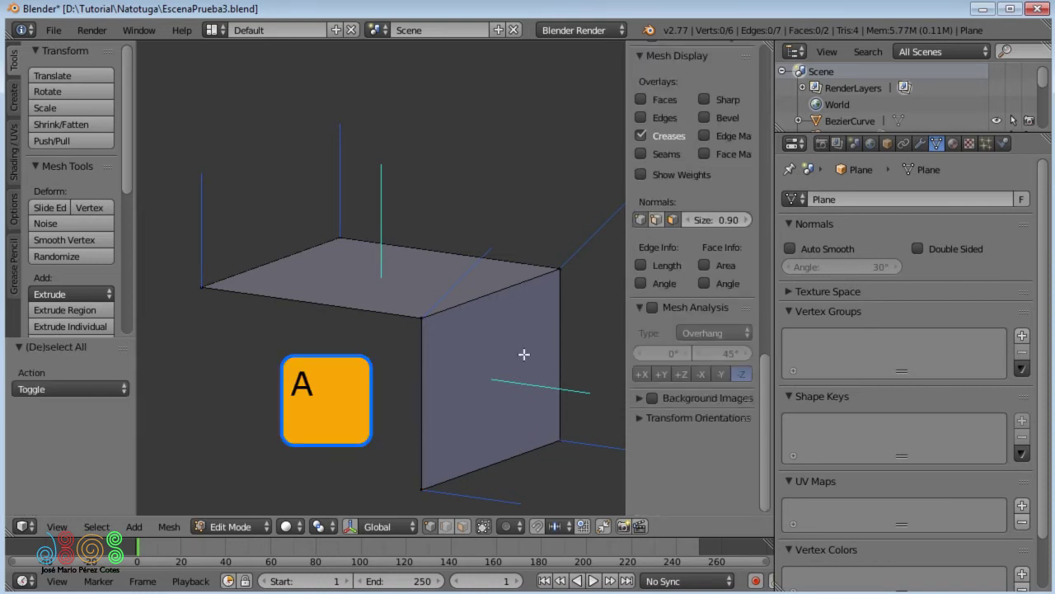
pyautogui.press('a')
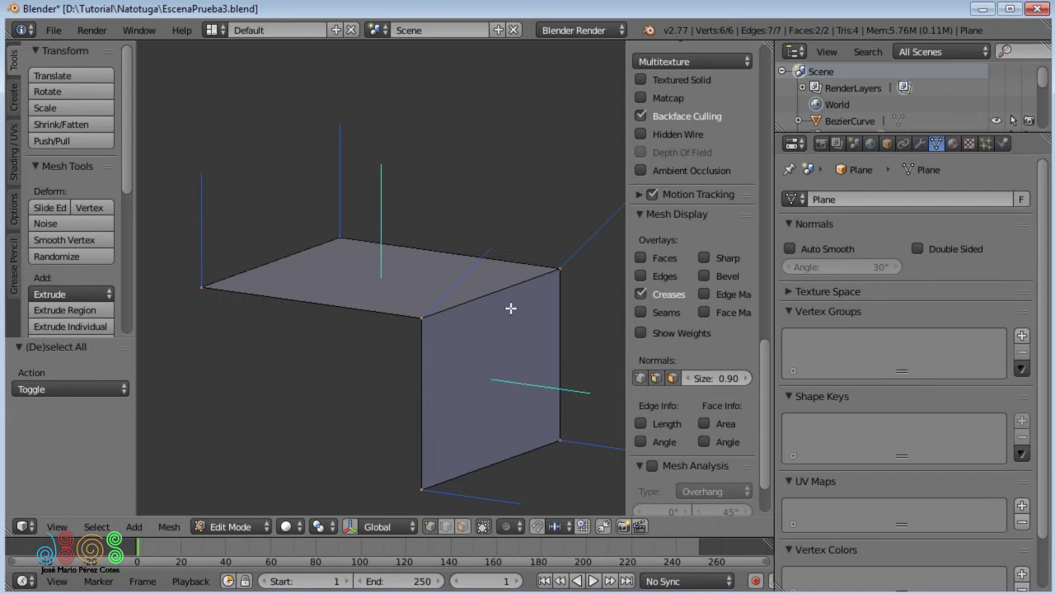
pyautogui.press('w')
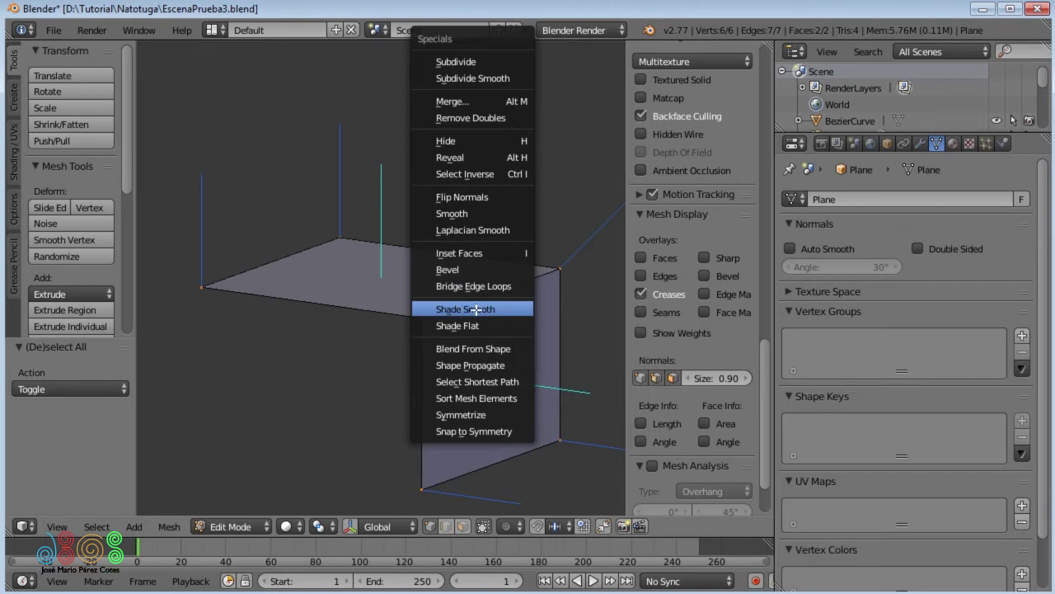
# Apply Shade Smooth to the bent plane and enable Auto Smooth
pyautogui.click(477, 309)
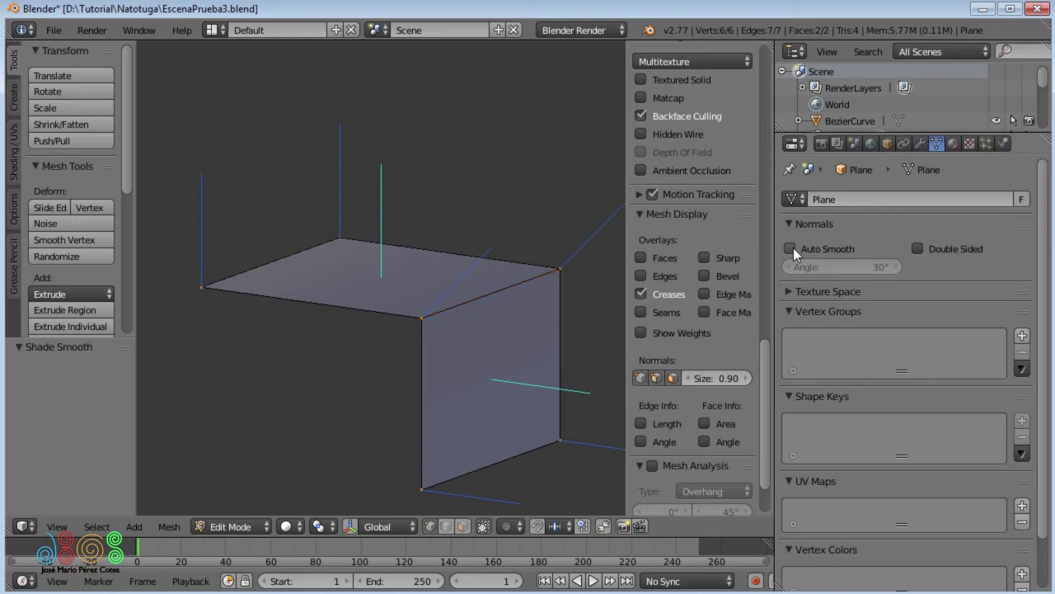
pyautogui.click(791, 248)
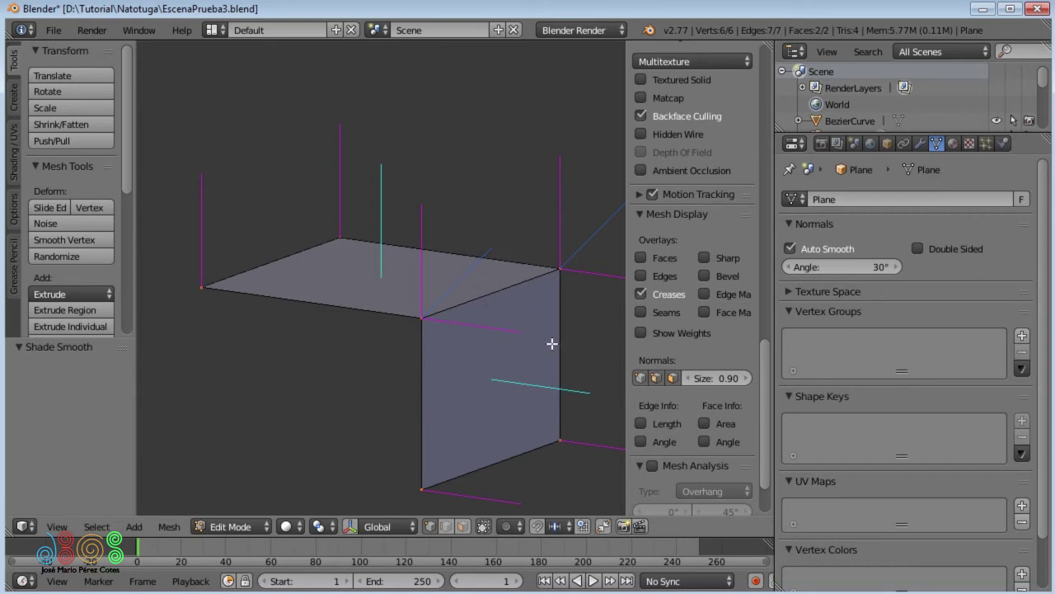
# Orbit the view slightly around the auto-smoothed plane
pyautogui.moveTo(537, 342); pyautogui.dragTo(551, 335, button='middle')
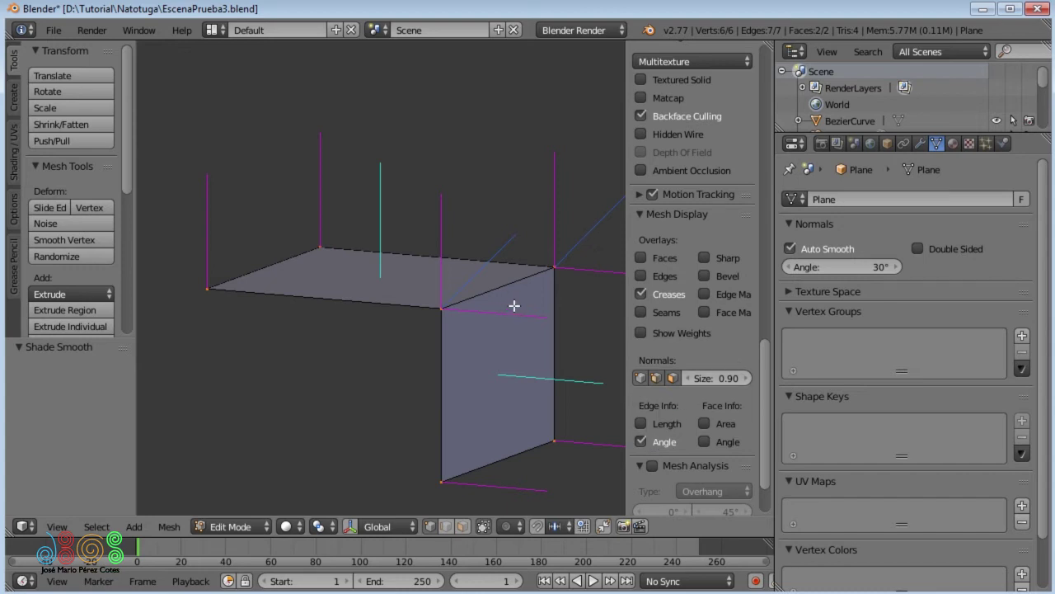
# Uncheck Only Render and Grid Floor, and switch off the X and Y axis lines
pyautogui.moveTo(767, 373)
pyautogui.mouseDown()
pyautogui.moveTo(756, 264)
pyautogui.moveTo(726, 245)
pyautogui.mouseUp()
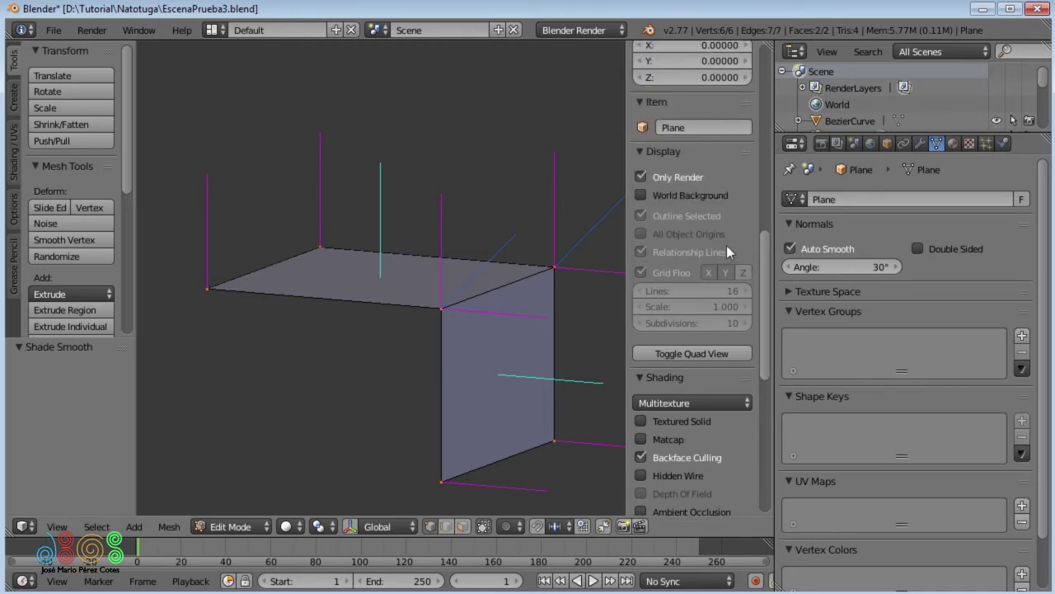
pyautogui.click(642, 176)
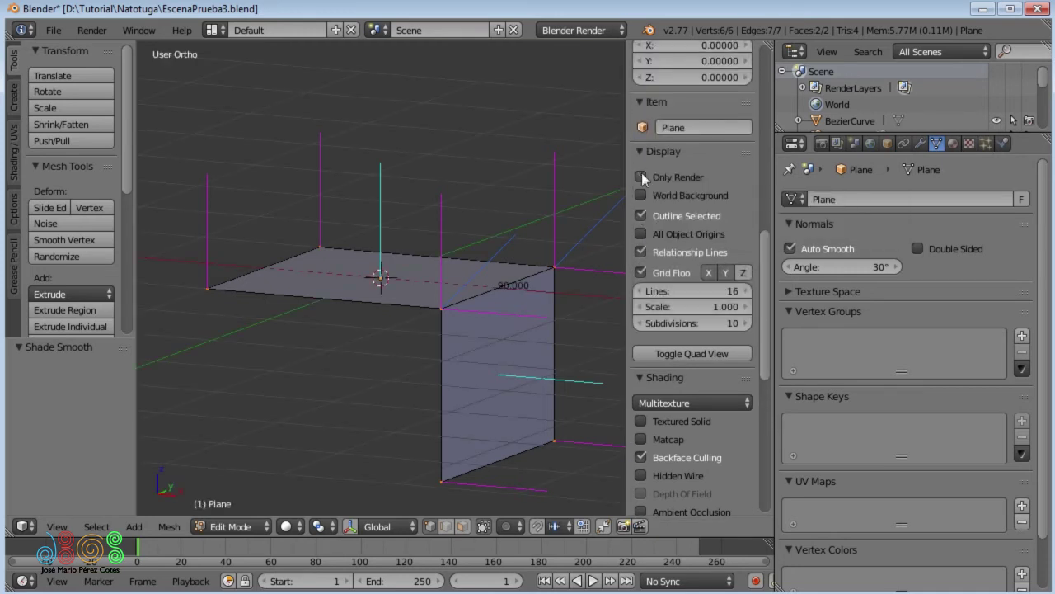
pyautogui.click(643, 271)
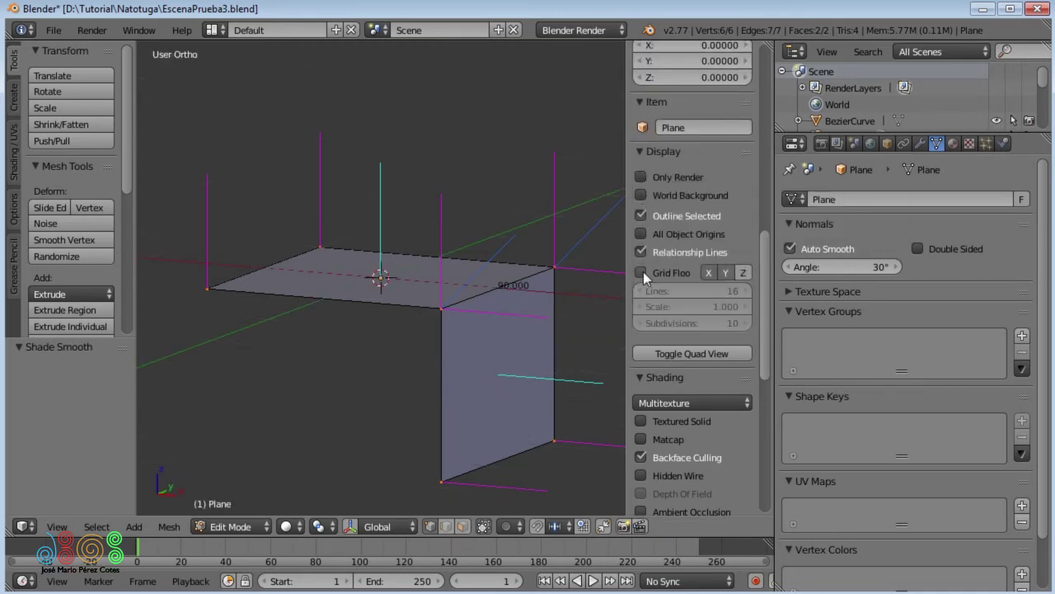
pyautogui.click(709, 273)
pyautogui.click(725, 272)
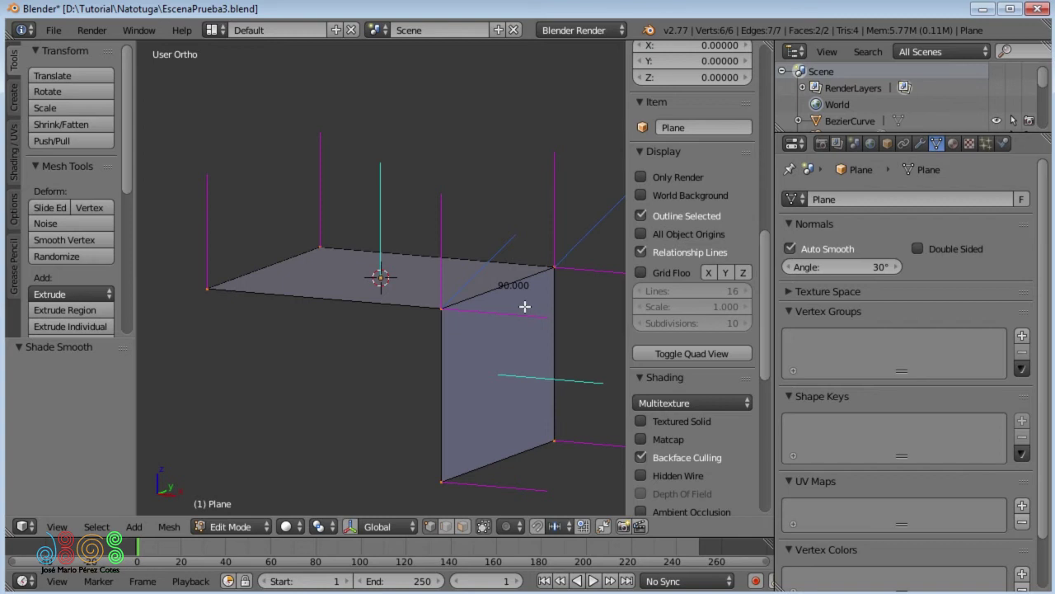
pyautogui.moveTo(524, 306); pyautogui.dragTo(512, 283, button='middle')
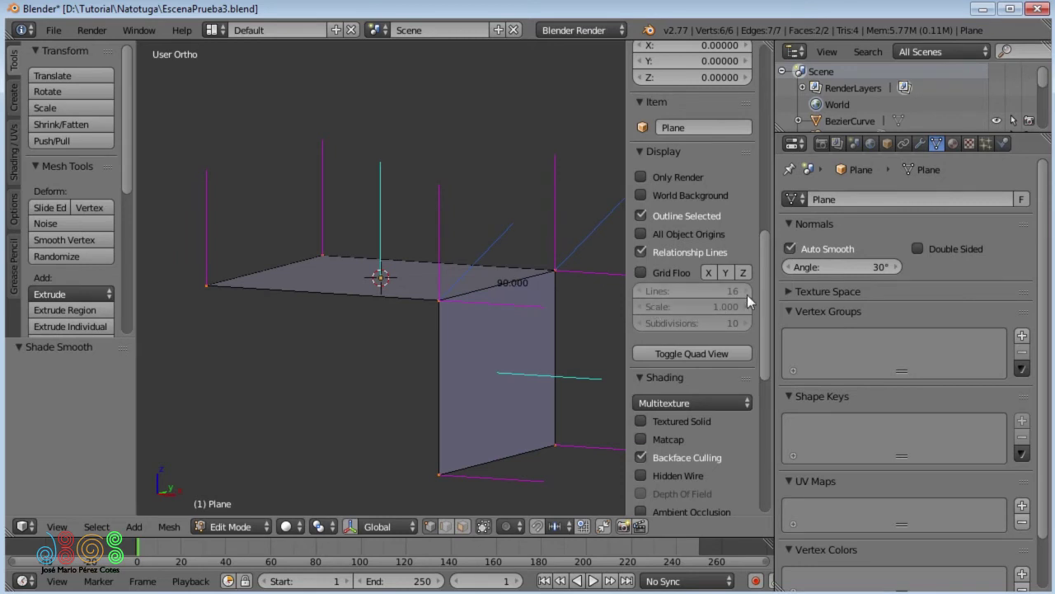
# In Edit Mode, set the Auto Smooth angle to 90°, then back to 30°
pyautogui.click(849, 265)
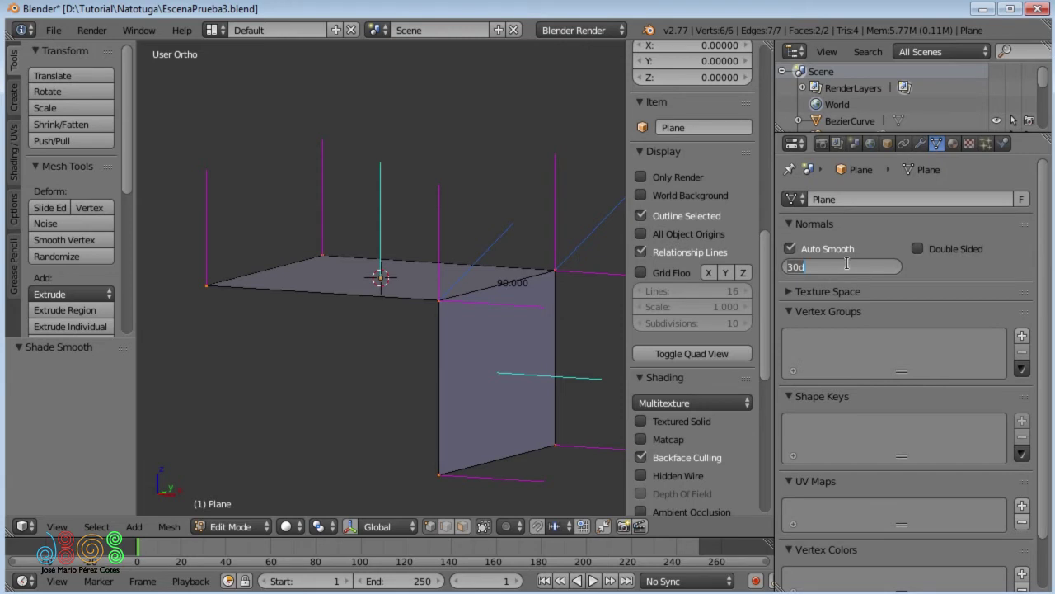
pyautogui.write('90')
pyautogui.press('Return')
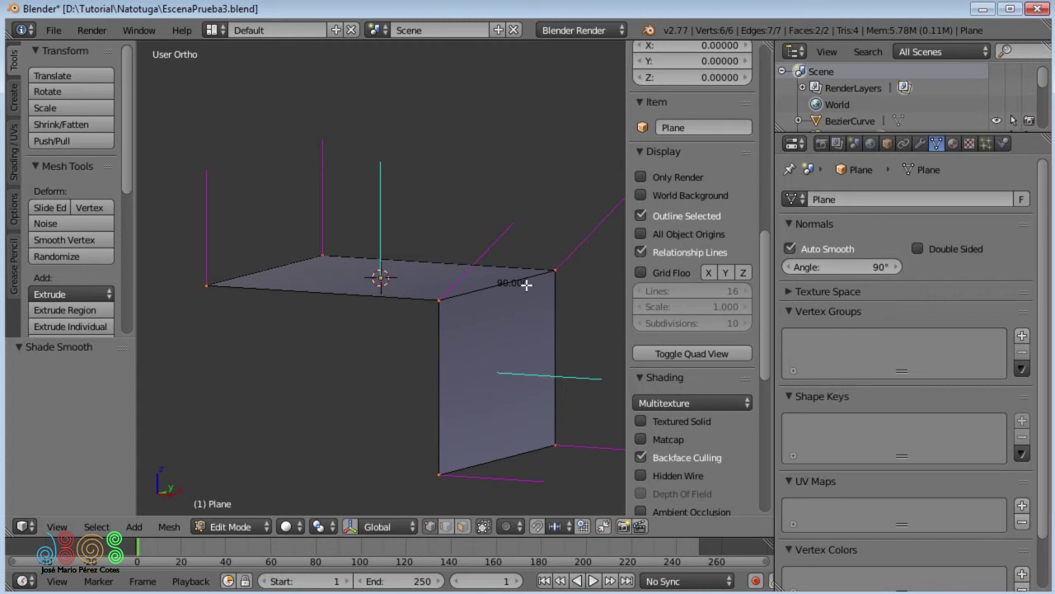
pyautogui.click(853, 270)
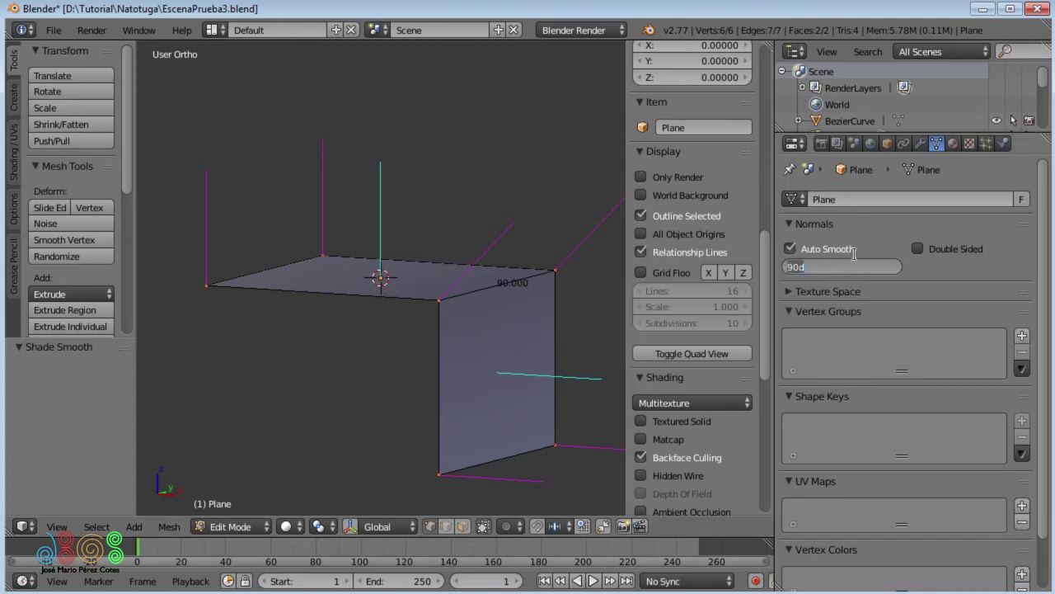
pyautogui.write('Angle: 30')
pyautogui.press('Return')
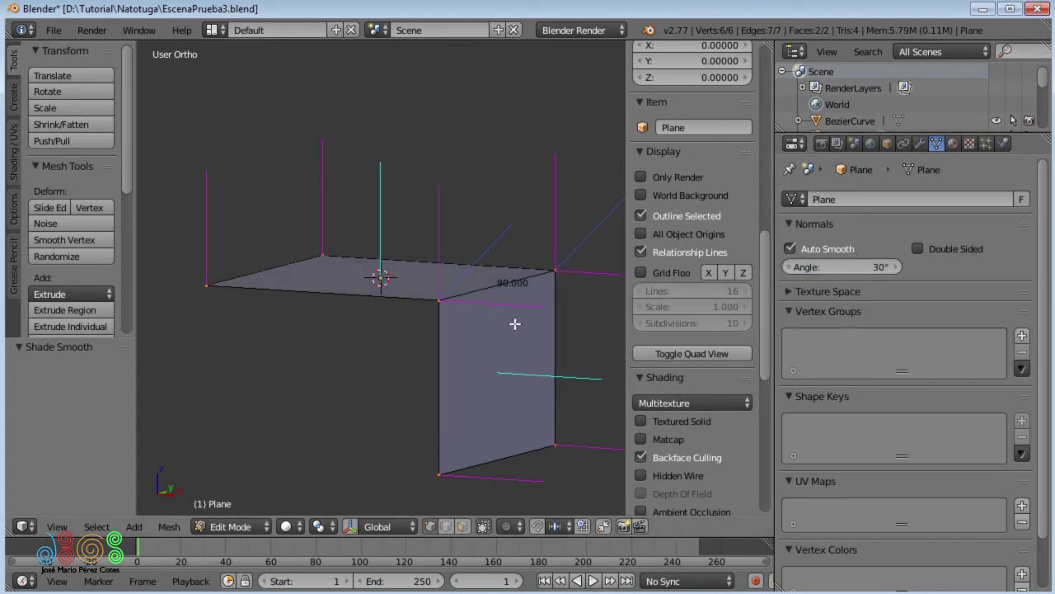
# In Object Mode, set the Auto Smooth angle to 90°, then undo back to 30°
pyautogui.press('Tab')
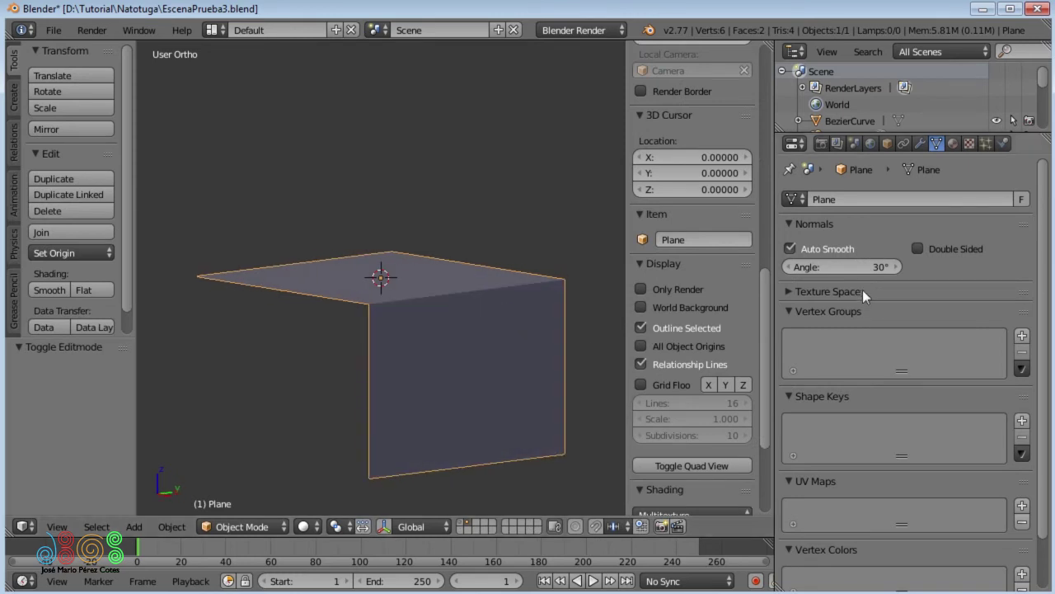
pyautogui.click(848, 266)
pyautogui.write('90')
pyautogui.press('Return')
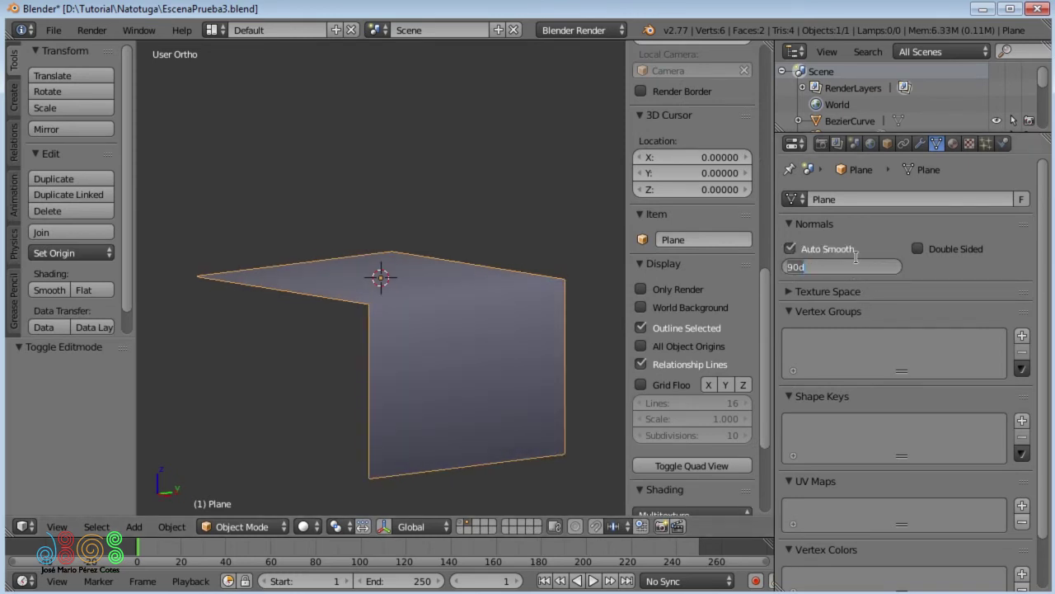
pyautogui.hotkey('ctrl', 'z')
# Disable Auto Smooth on the folded plane and start the game engine preview
pyautogui.click(789, 248)
pyautogui.moveTo(447, 346); pyautogui.dragTo(499, 346, button='middle')
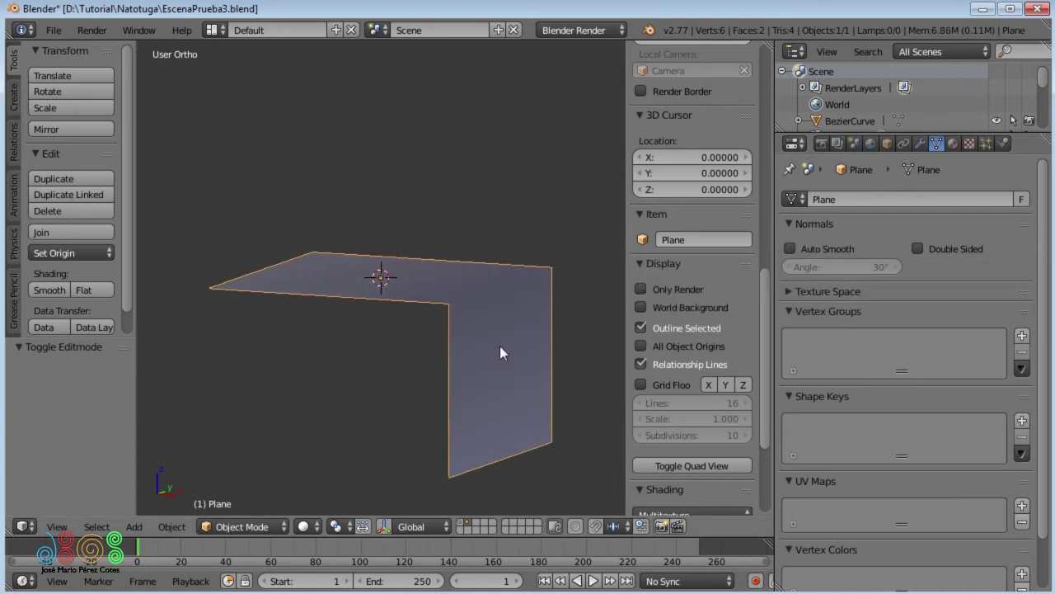
pyautogui.press('p')
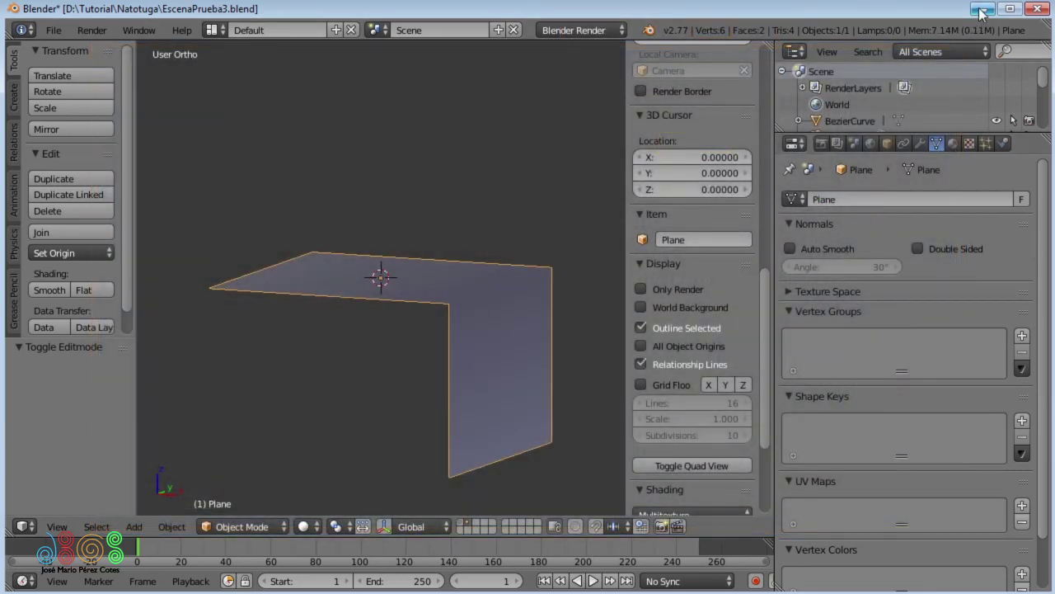
# Switch to the NatotugaT12.blend window with the character in front and top views
pyautogui.click(982, 10)
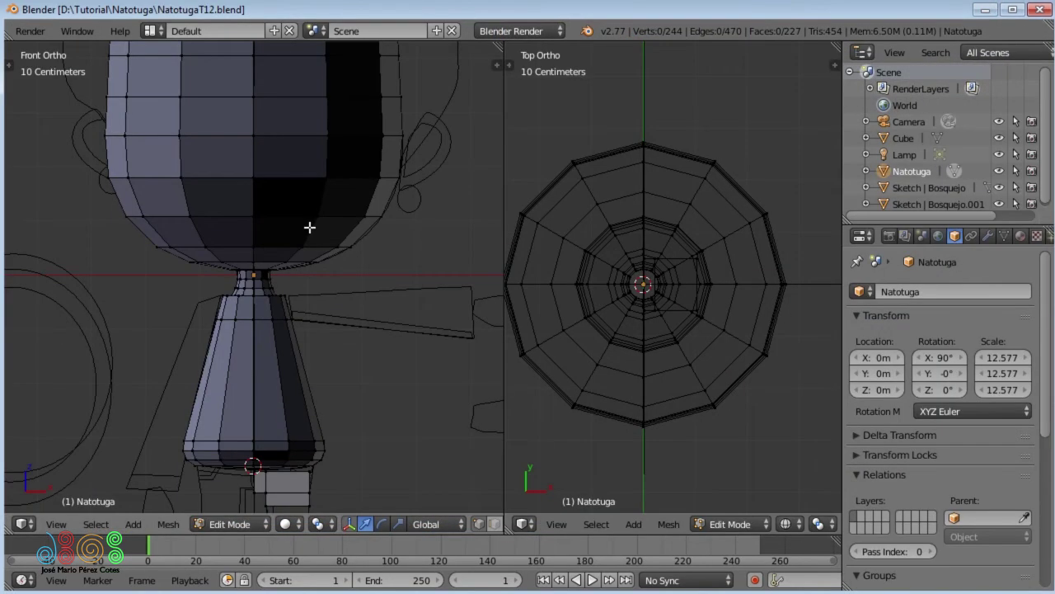
# Show the viewport properties side panel for the Natotuga mesh
pyautogui.press('n')
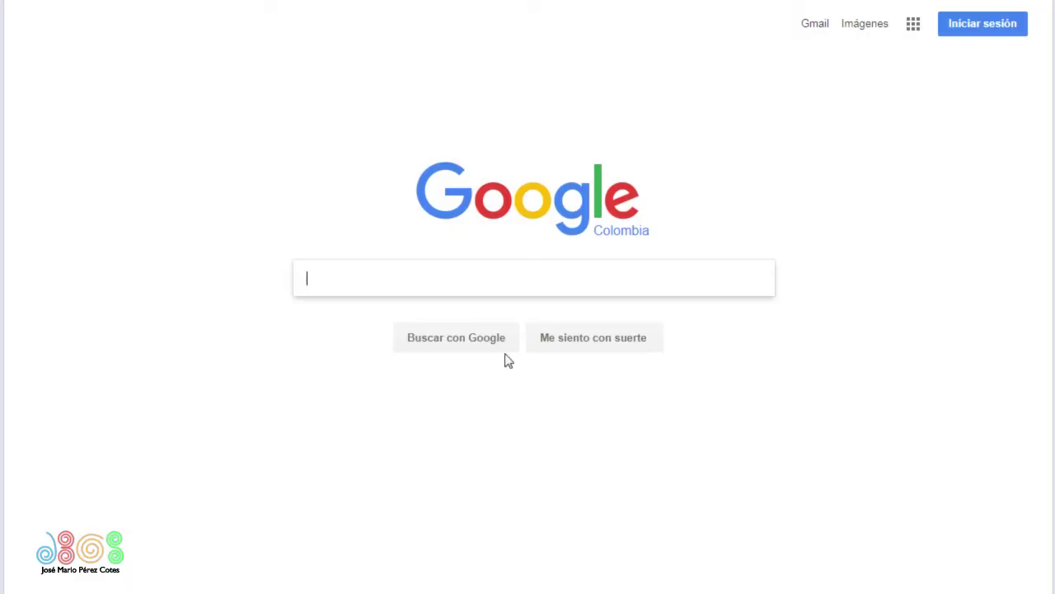
# Search Google for 'blender4web' and open the Blend4Web Downloads page
pyautogui.write('blender4')
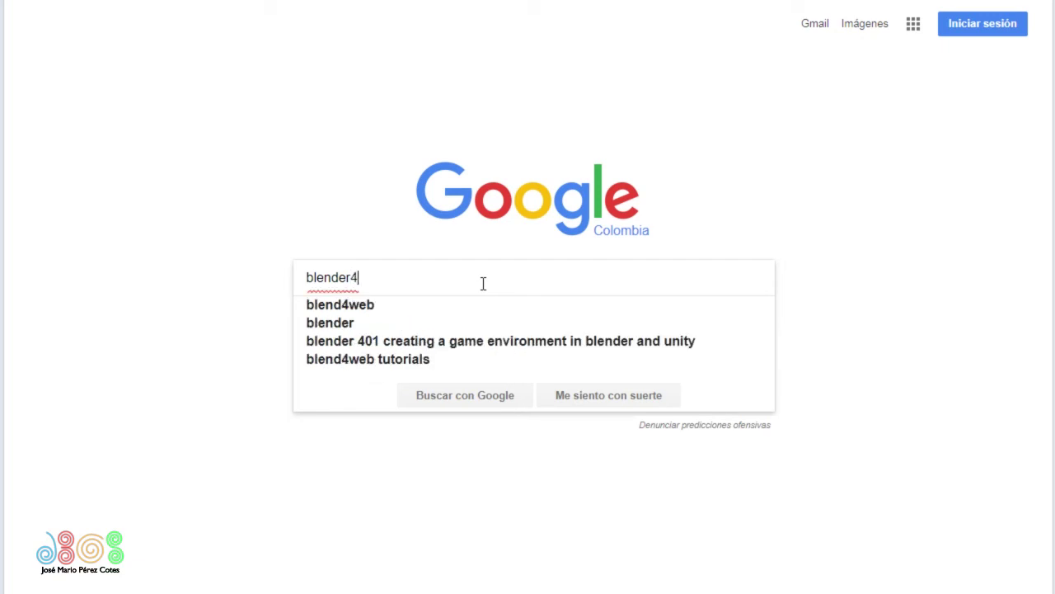
pyautogui.write('web')
pyautogui.press('Return')
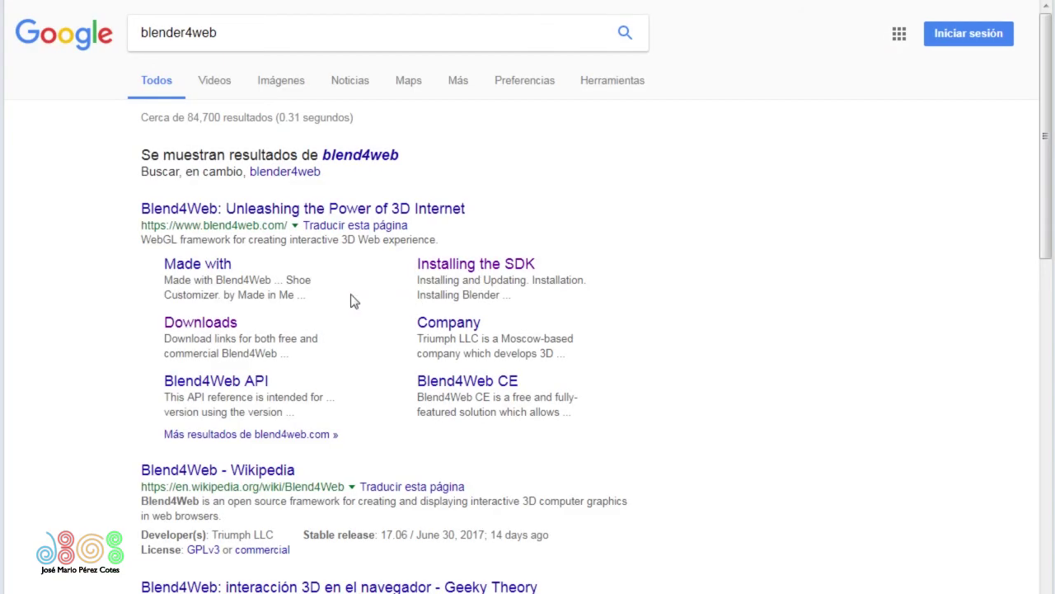
pyautogui.click(217, 331)
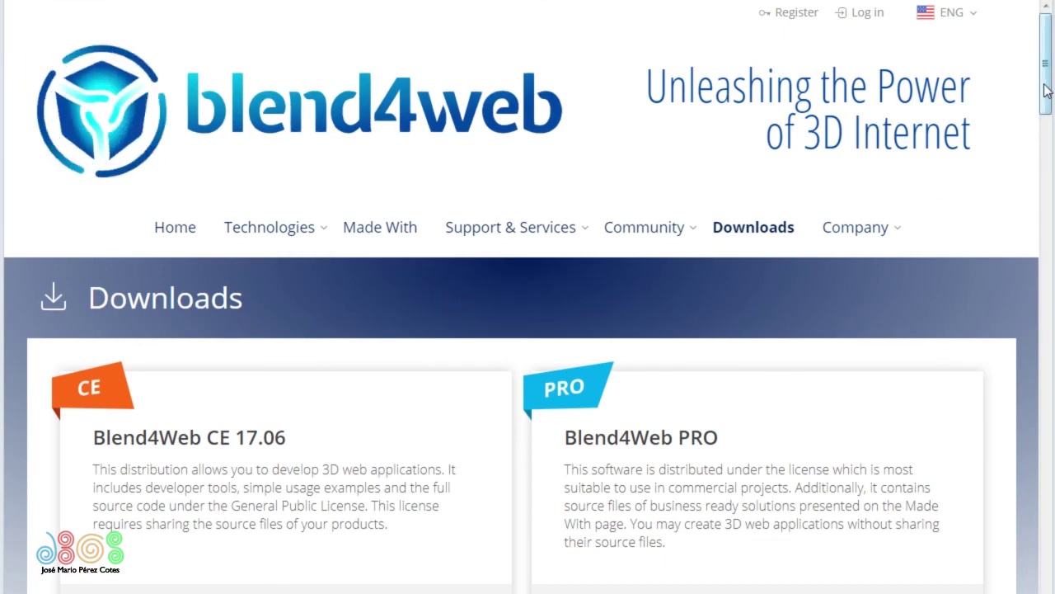
# Download the Blend4Web Blender add-on version 17.06 zip from the Downloads page
pyautogui.moveTo(1050, 86); pyautogui.dragTo(1047, 269)
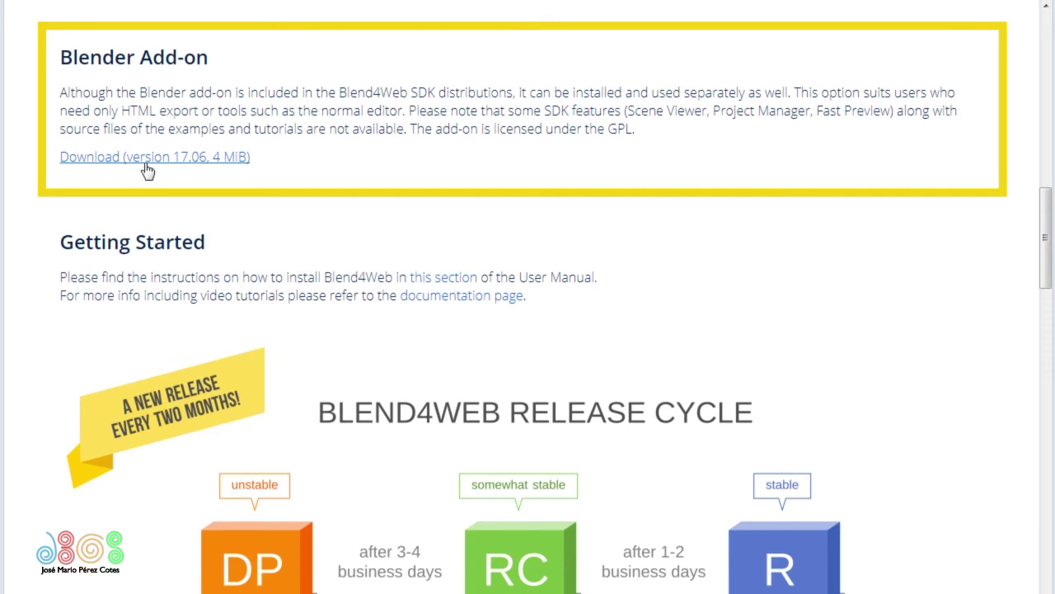
pyautogui.click(147, 170)
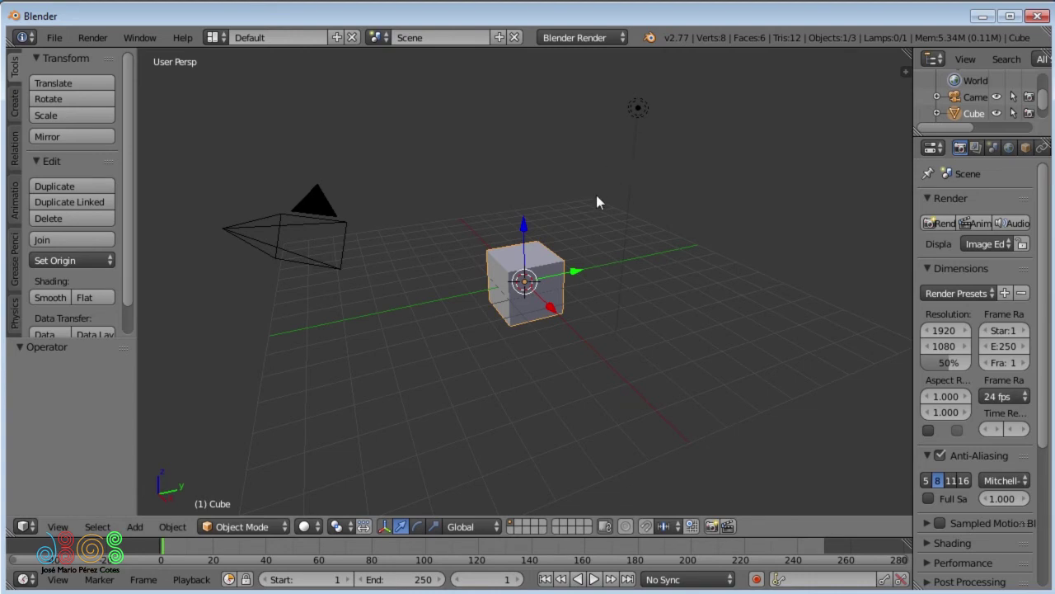
# Start installing an add-on from file in Add-ons preferences and copy the Desktop Download folder path
pyautogui.press('ctrl')
pyautogui.hotkey('ctrl', 'alt', 'u')
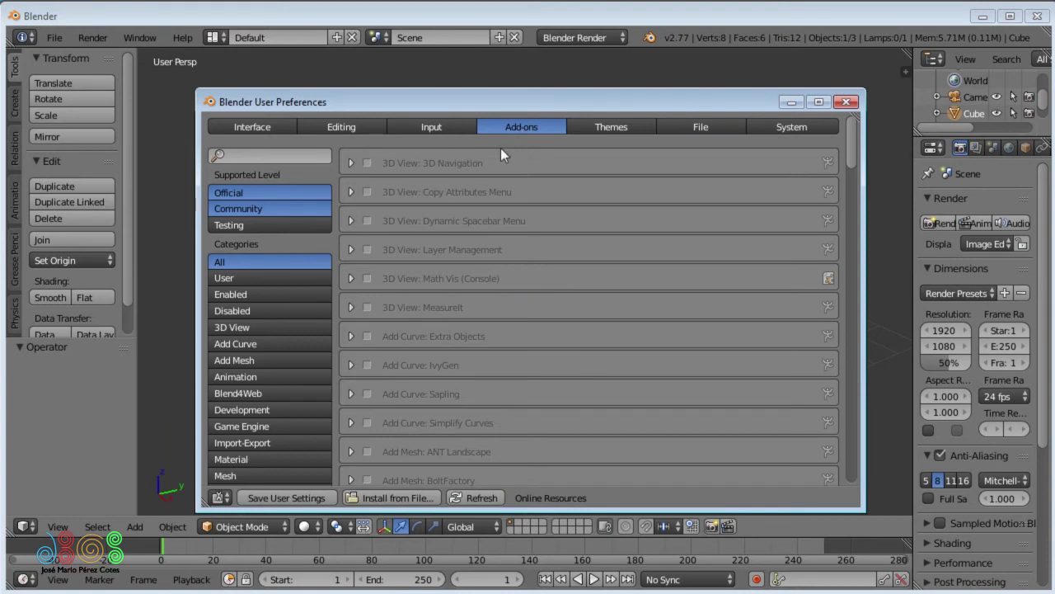
pyautogui.click(390, 496)
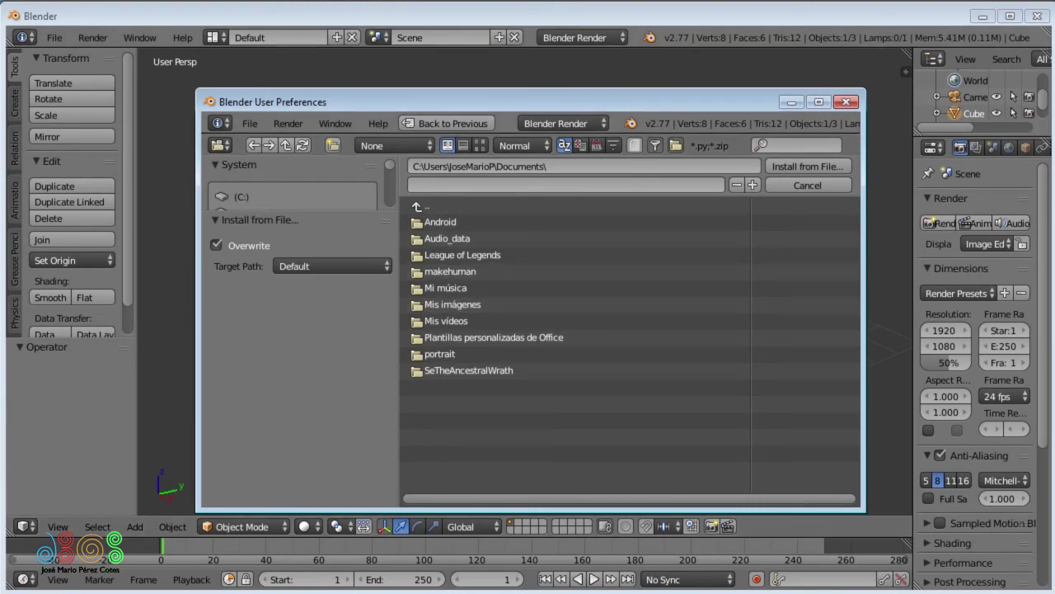
pyautogui.hotkey('alt', 'Tab')
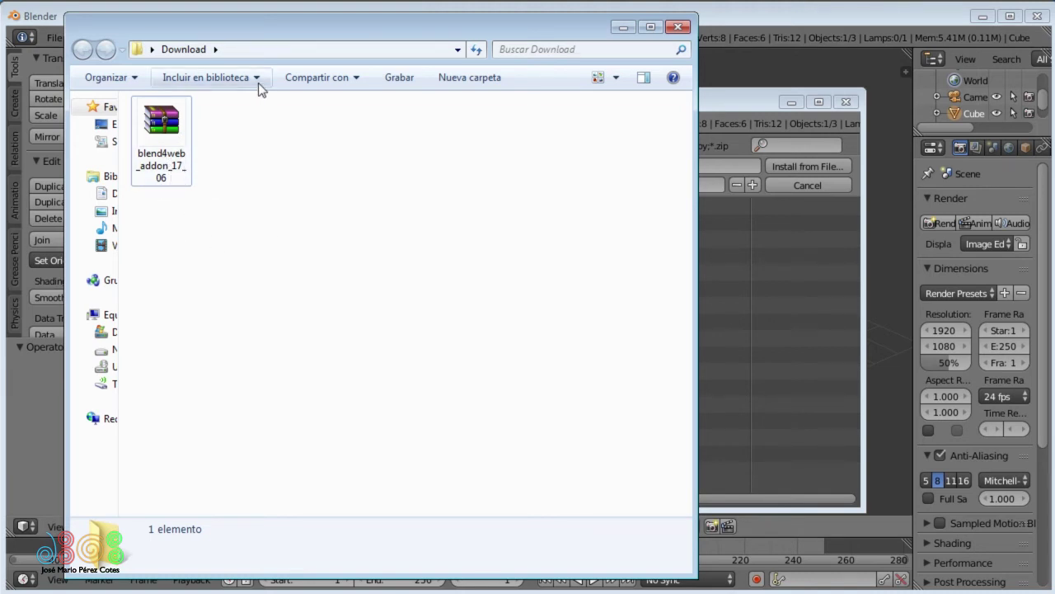
pyautogui.click(353, 49)
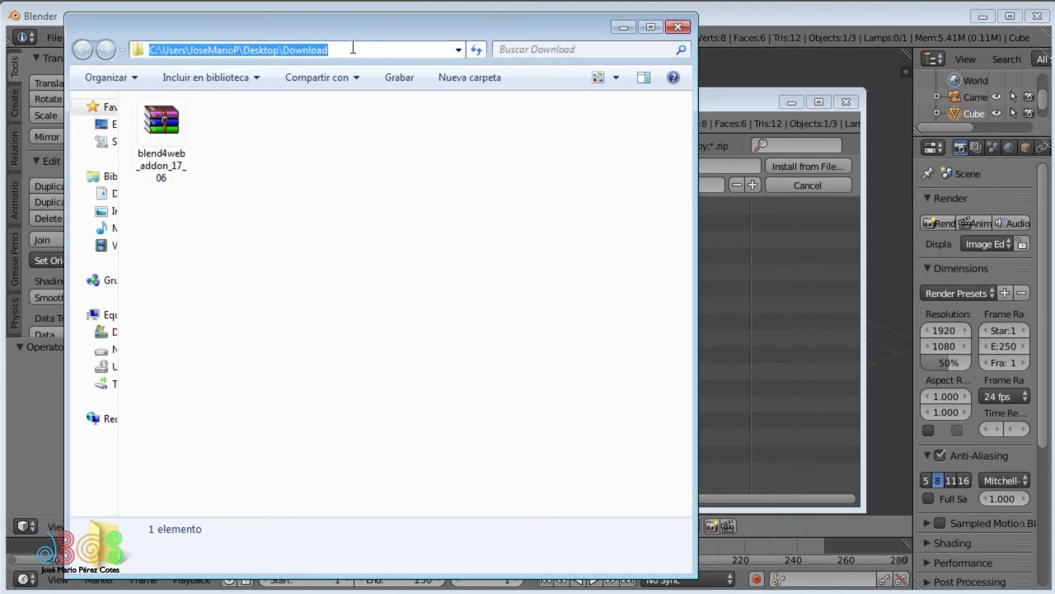
pyautogui.click(706, 106)
# Go to the pasted Download folder and install blend4web_addon_17_06.zip
pyautogui.click(587, 163)
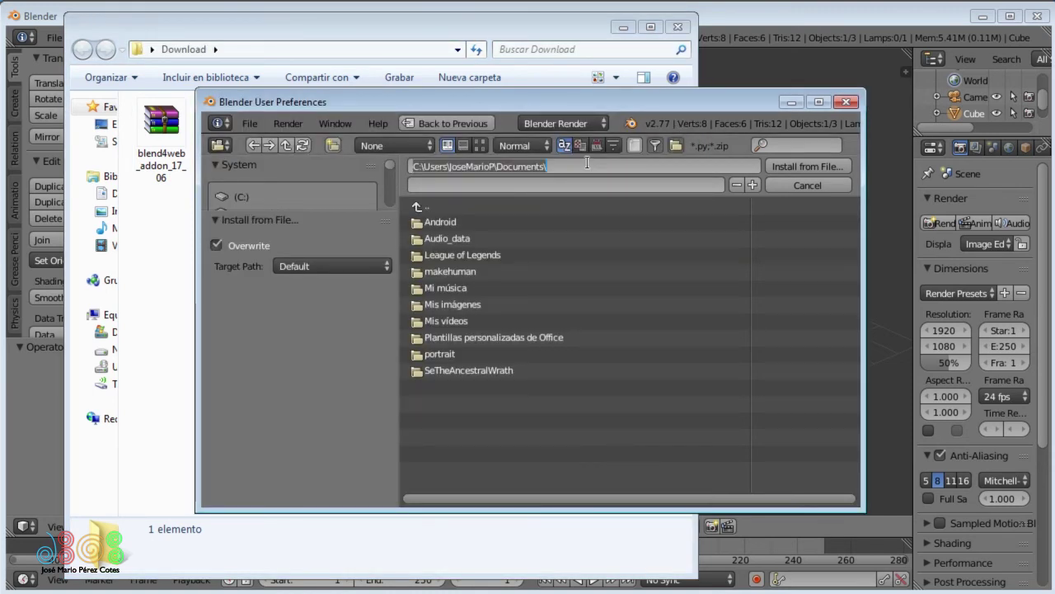
pyautogui.write('C:\\Users\\JoseMarioP\\Desktop\\Download')
pyautogui.press('Return')
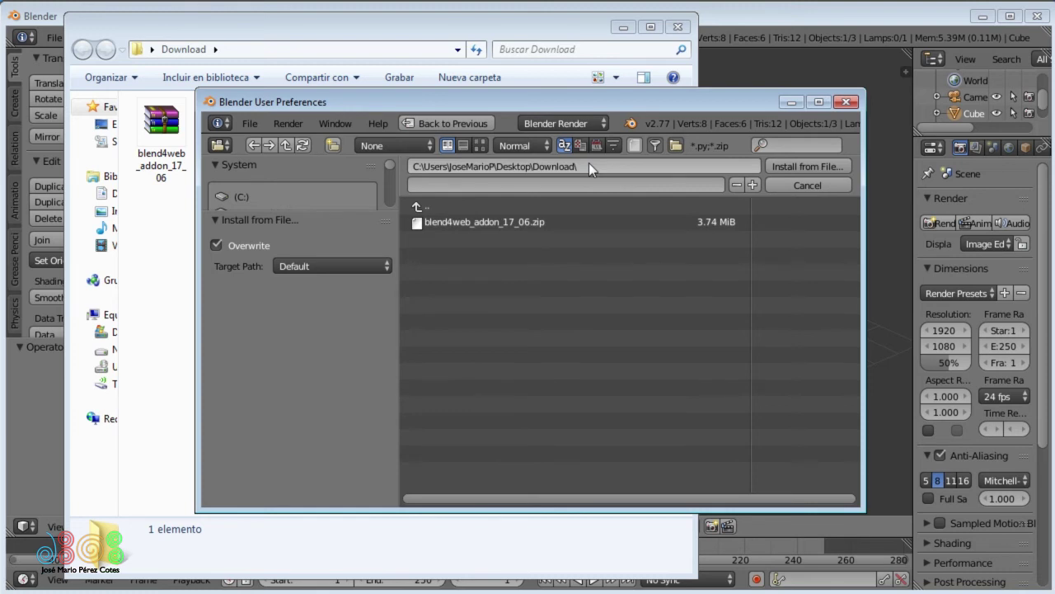
pyautogui.click(504, 221)
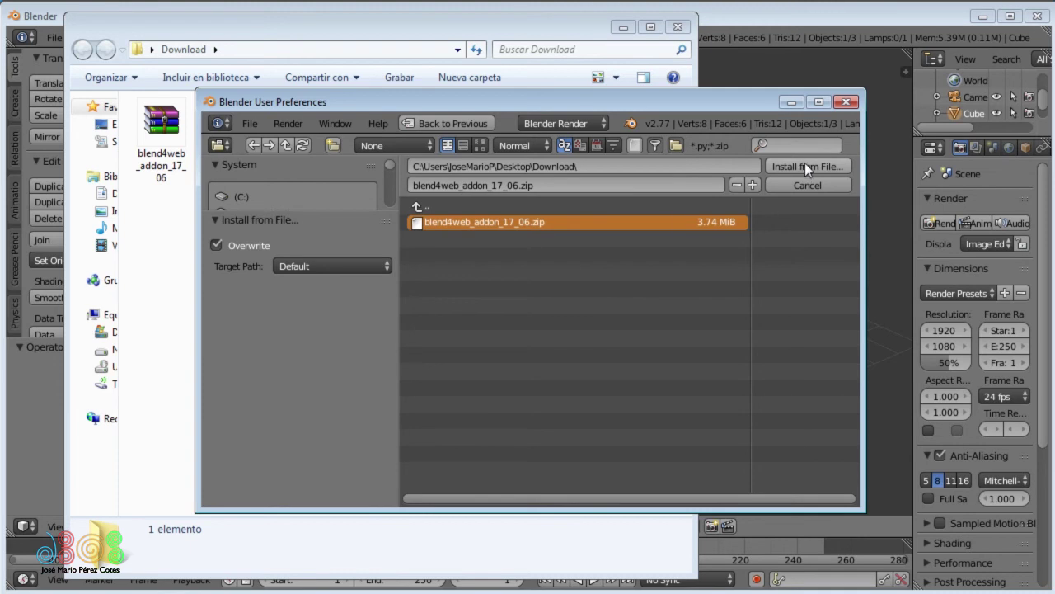
pyautogui.click(760, 160)
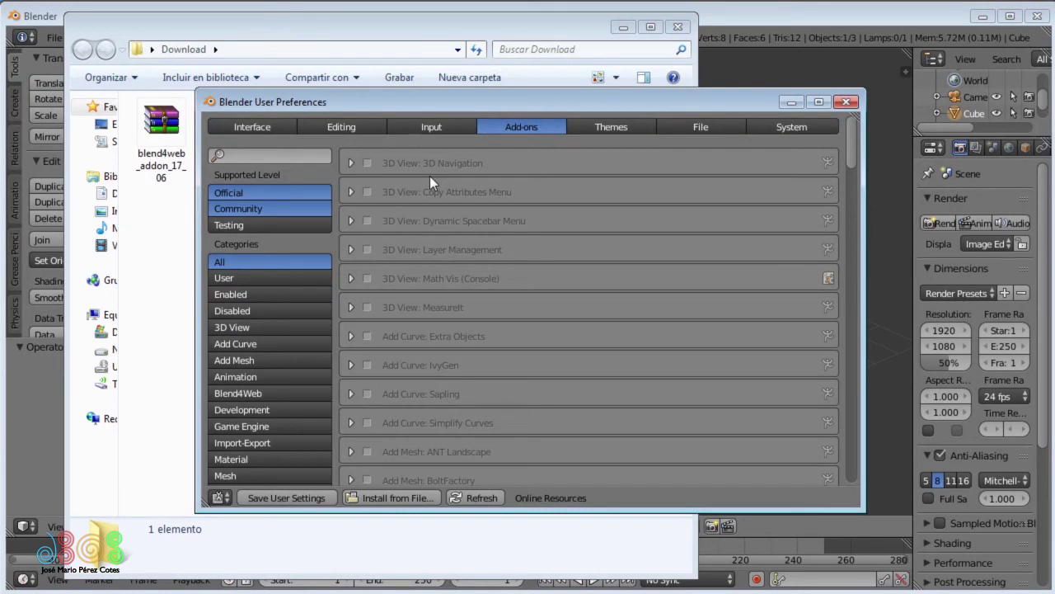
pyautogui.click(257, 153)
# Filter add-ons by 'Blend4Web', enable it, and show its Blend4Web tools tab beside the scene
pyautogui.write('Blend4')
pyautogui.press('Return')
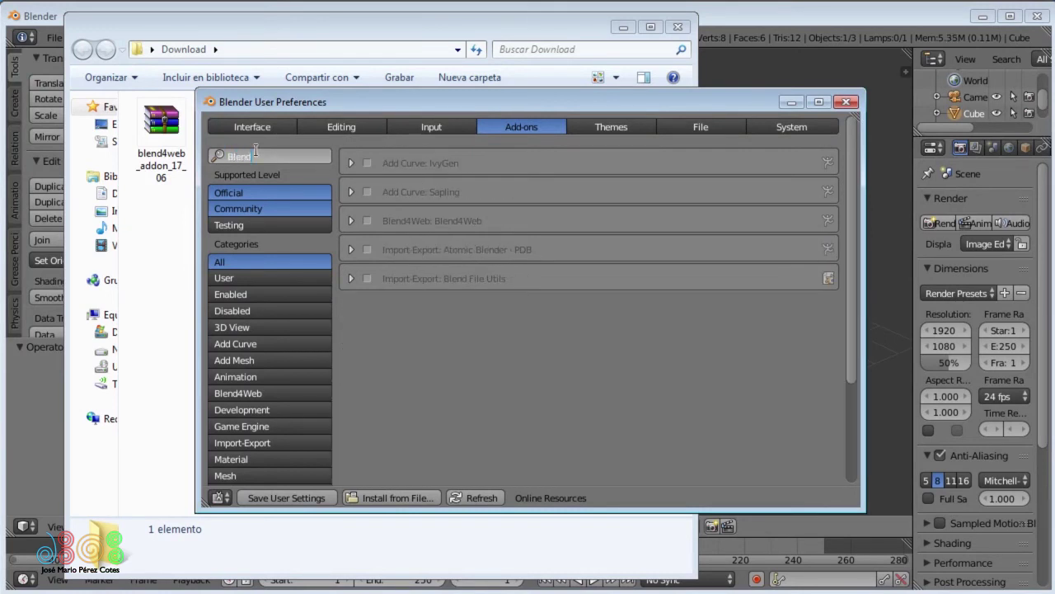
pyautogui.write('4Web')
pyautogui.press('Return')
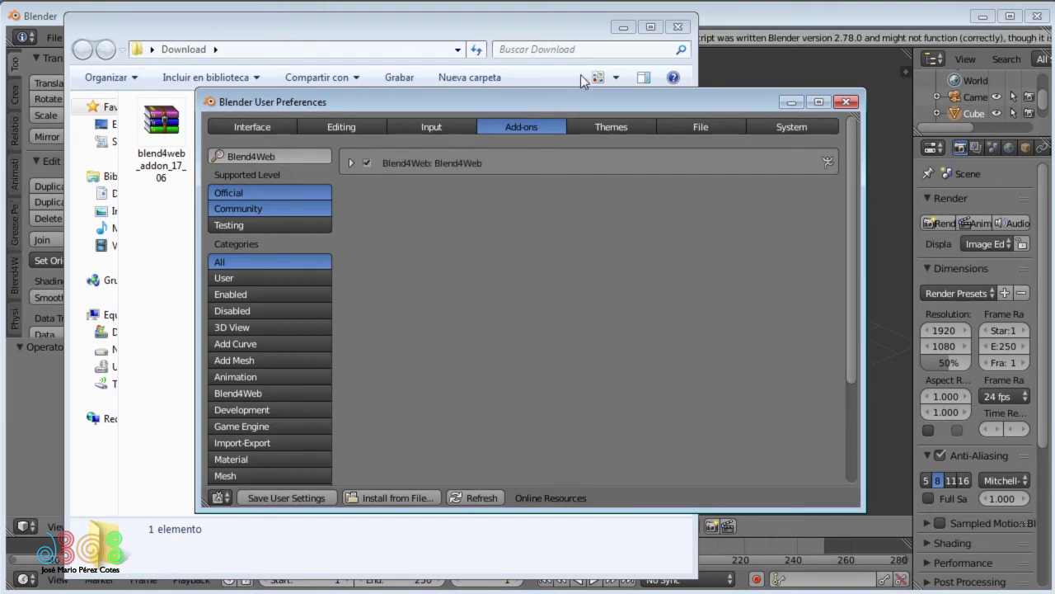
pyautogui.click(623, 27)
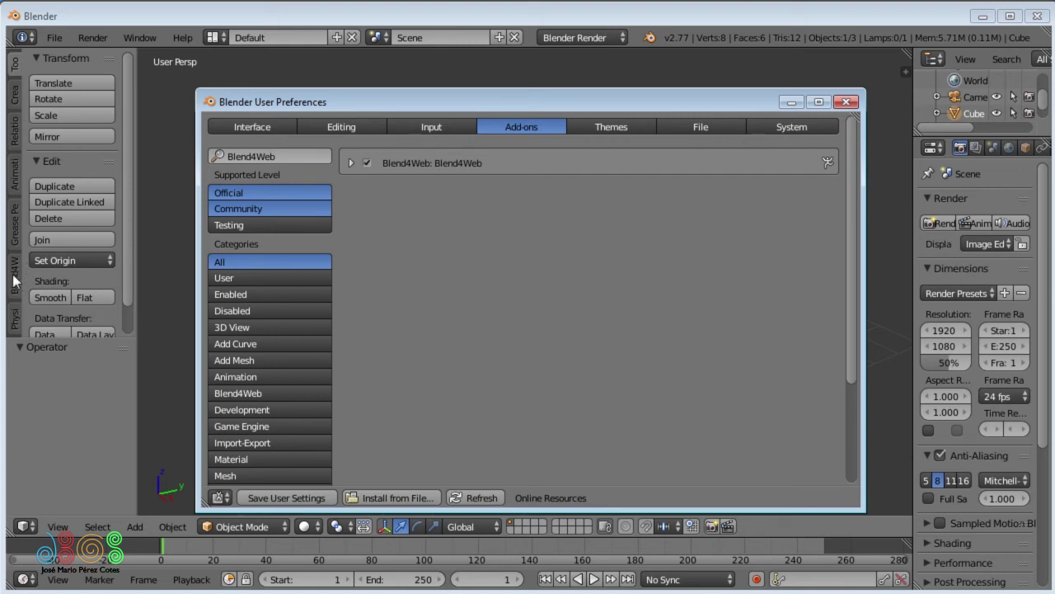
pyautogui.click(366, 163)
pyautogui.click(367, 163)
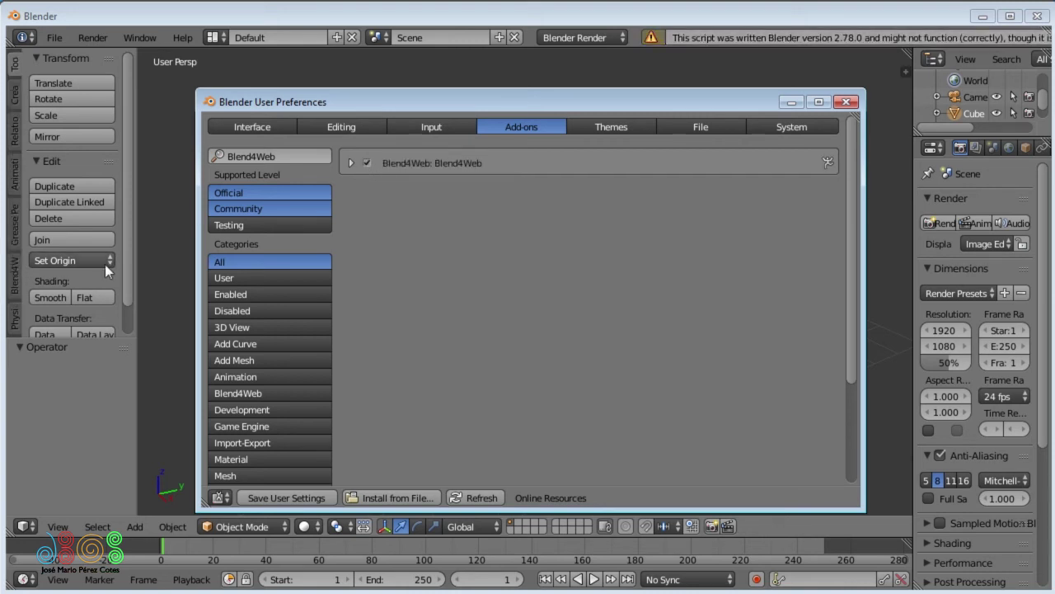
pyautogui.click(15, 280)
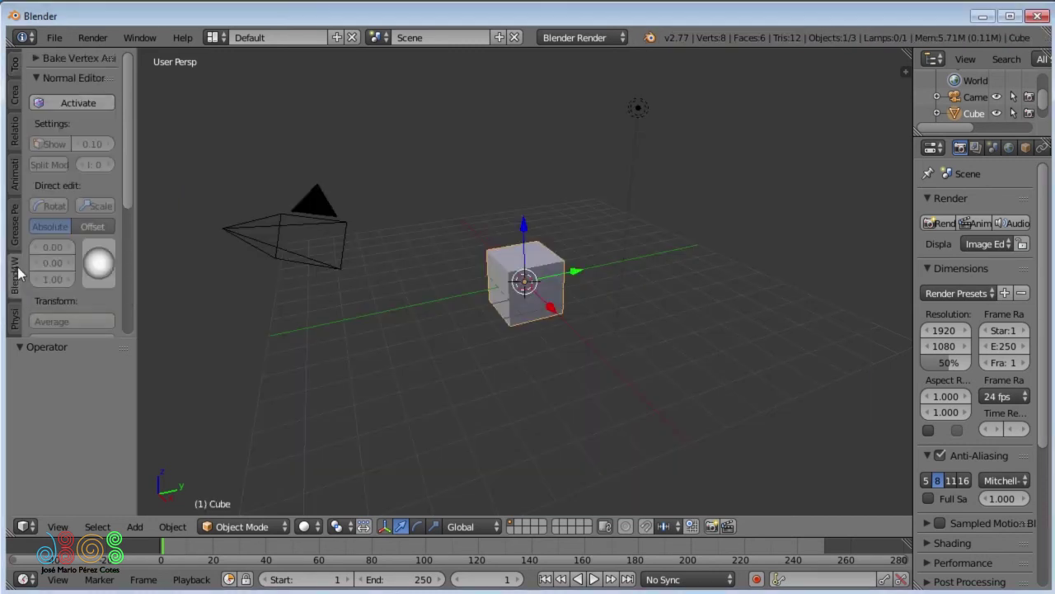
# Activate the Normal Editor, enter Edit Mode, and display the cube's normals at size 1.20
pyautogui.click(87, 106)
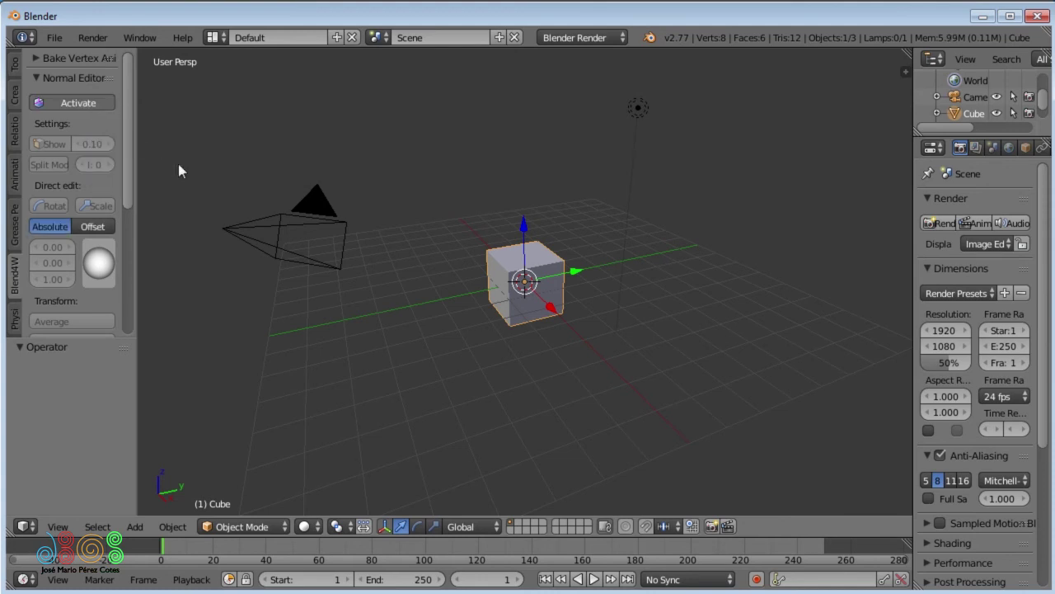
pyautogui.press('Tab')
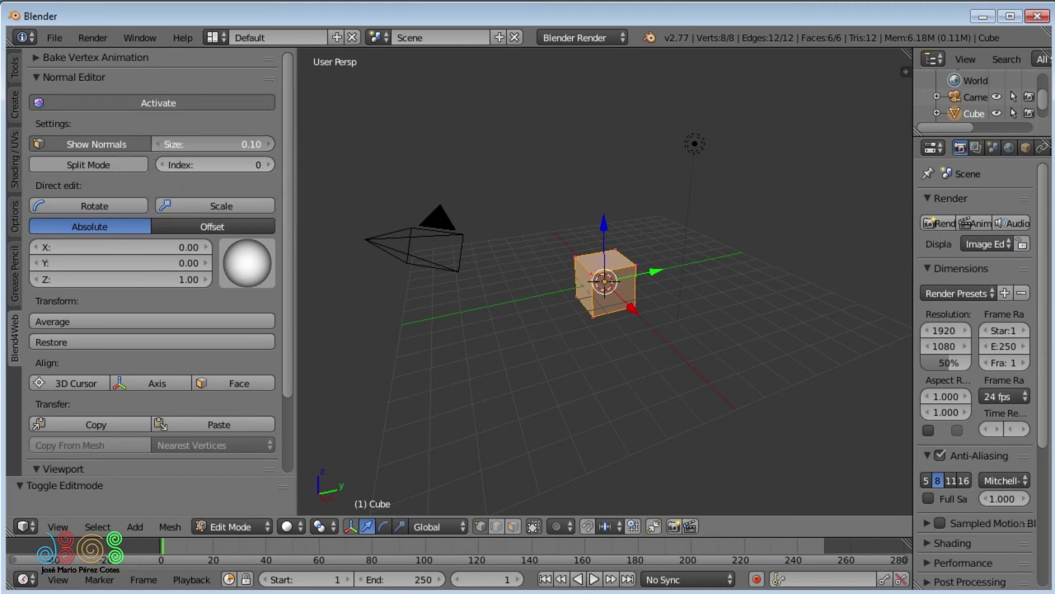
pyautogui.moveTo(203, 145); pyautogui.dragTo(247, 144)
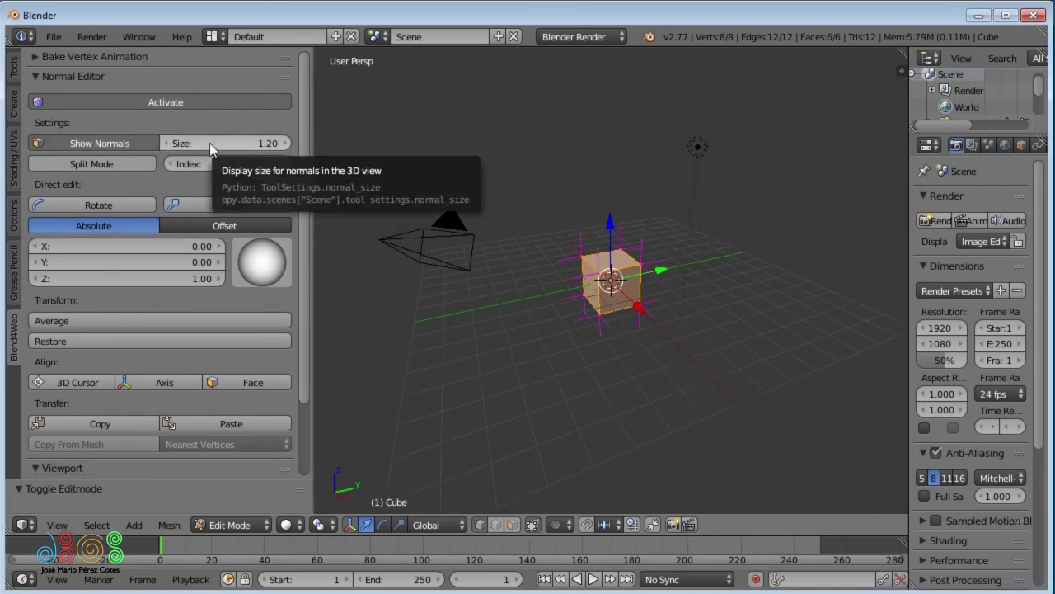
# Tilt the cube's normals with the normal sphere to about X 0.14, Y -0.32, Z 0.94
pyautogui.moveTo(266, 263)
pyautogui.mouseDown()
pyautogui.moveTo(233, 266)
pyautogui.moveTo(270, 269)
pyautogui.mouseUp()
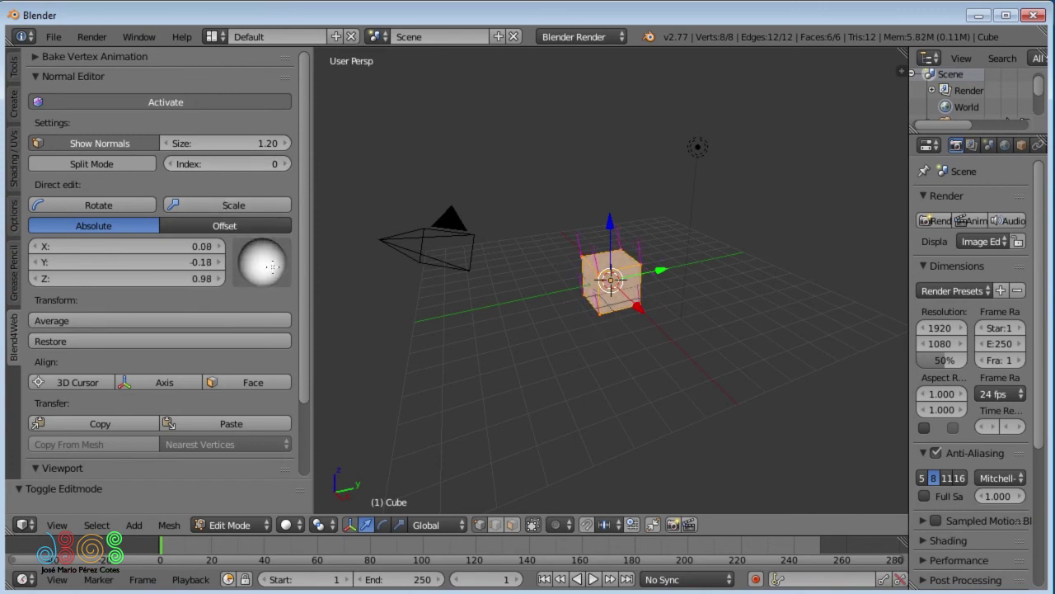
pyautogui.scroll(1, 725, 338)
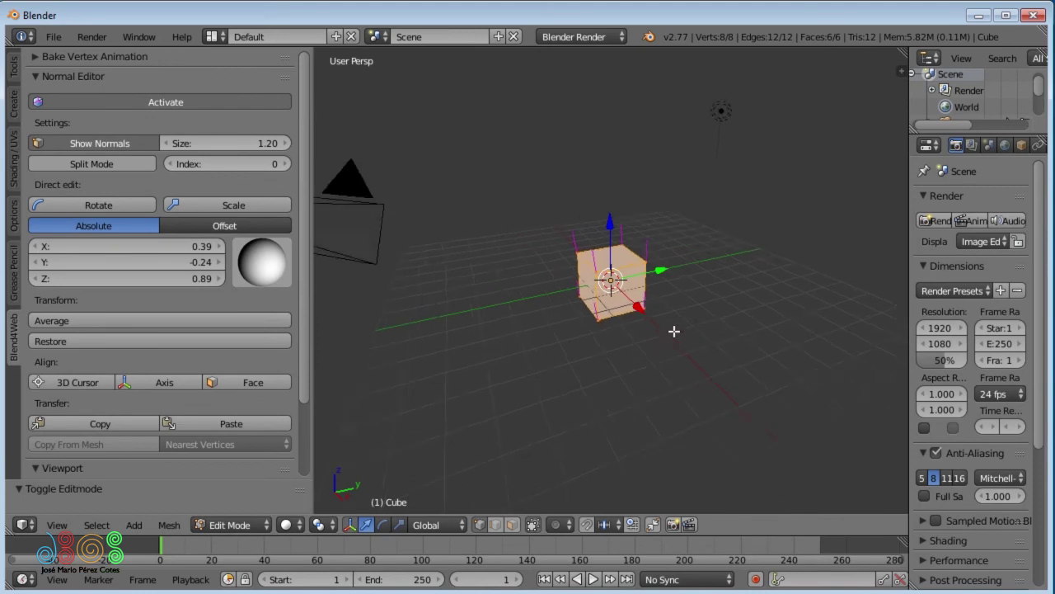
pyautogui.scroll(2, 676, 334)
pyautogui.scroll(1, 626, 285)
pyautogui.scroll(1, 651, 268)
pyautogui.moveTo(266, 262); pyautogui.dragTo(262, 266)
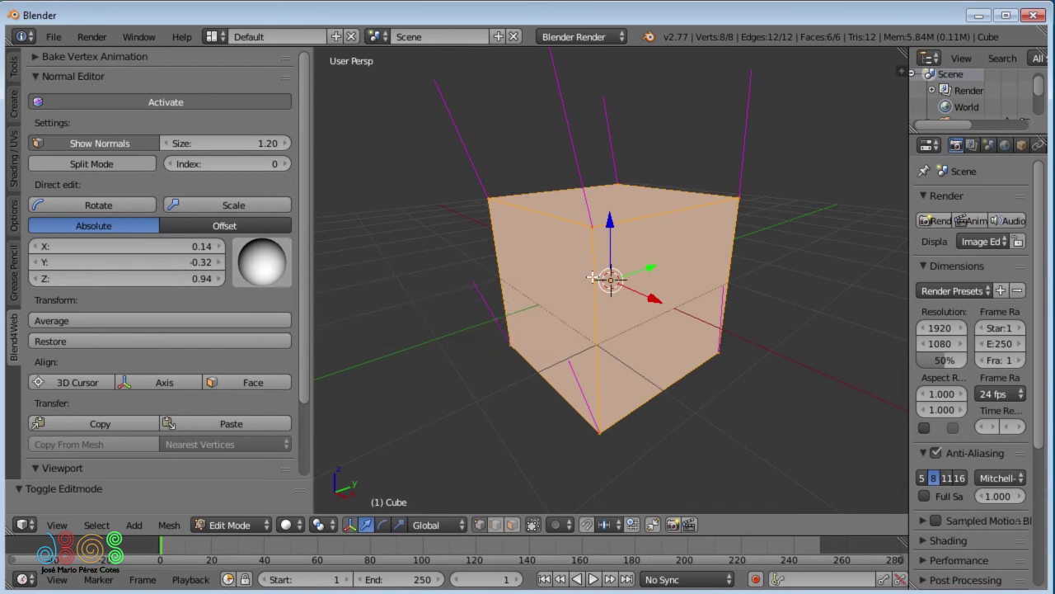
# Select one cube corner, tilt its split normals at indices 1 and 0, then restore it upright
pyautogui.rightClick(595, 222)
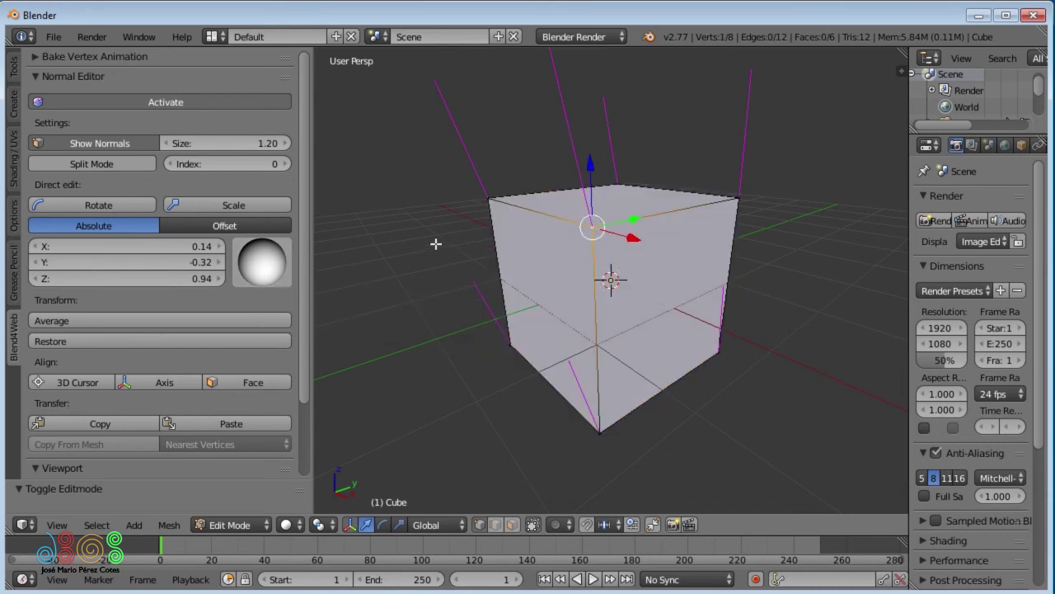
pyautogui.click(124, 165)
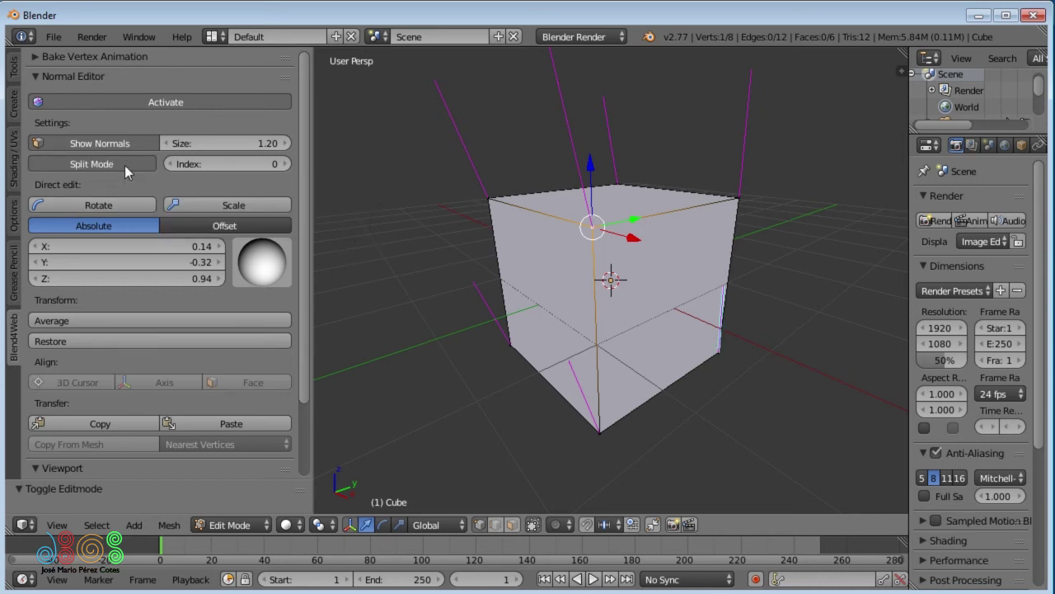
pyautogui.click(284, 164)
pyautogui.moveTo(263, 262); pyautogui.dragTo(290, 214)
pyautogui.click(169, 164)
pyautogui.moveTo(268, 256); pyautogui.dragTo(236, 278)
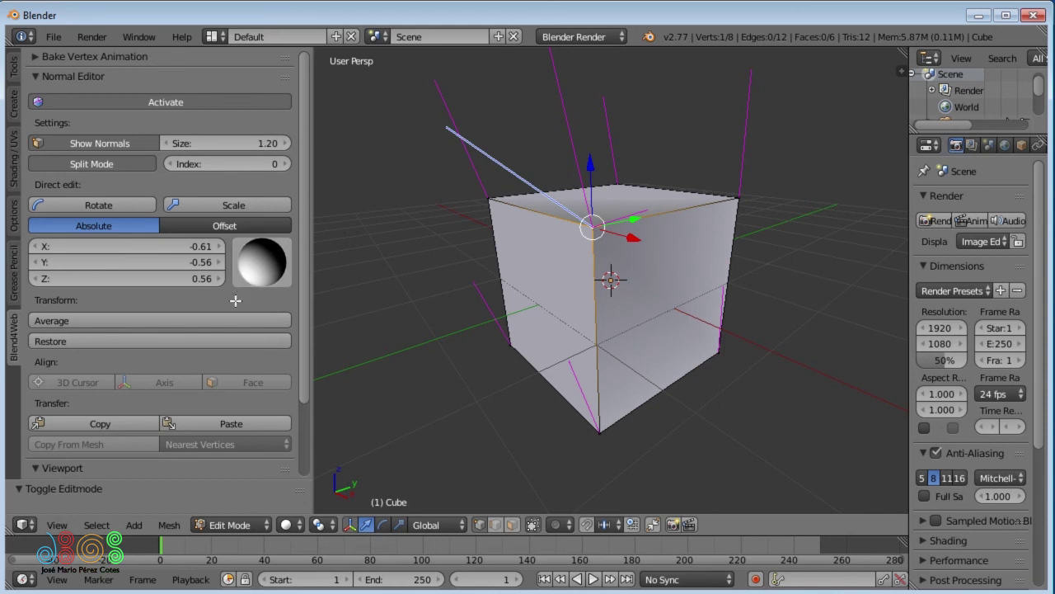
pyautogui.click(183, 345)
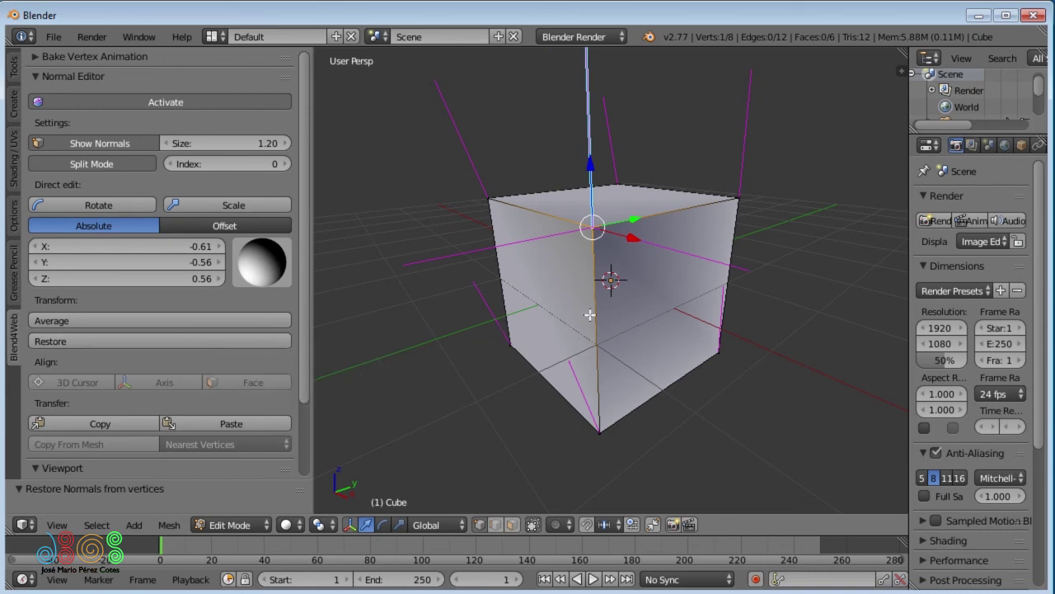
pyautogui.press('a')
pyautogui.press('a')
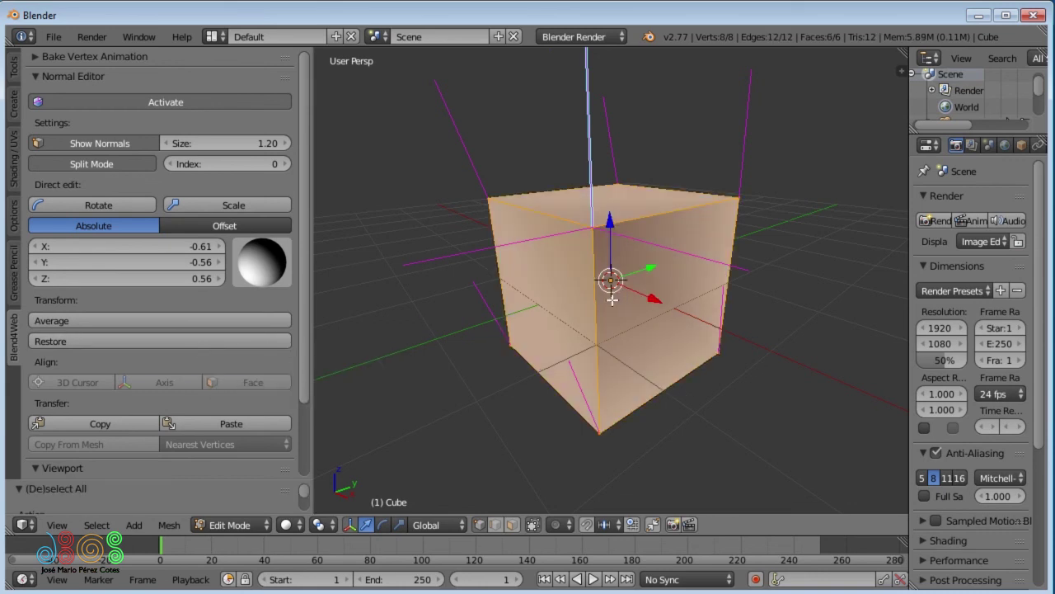
# Restore all the cube's normals, then average them so each corner points diagonally outward
pyautogui.click(167, 338)
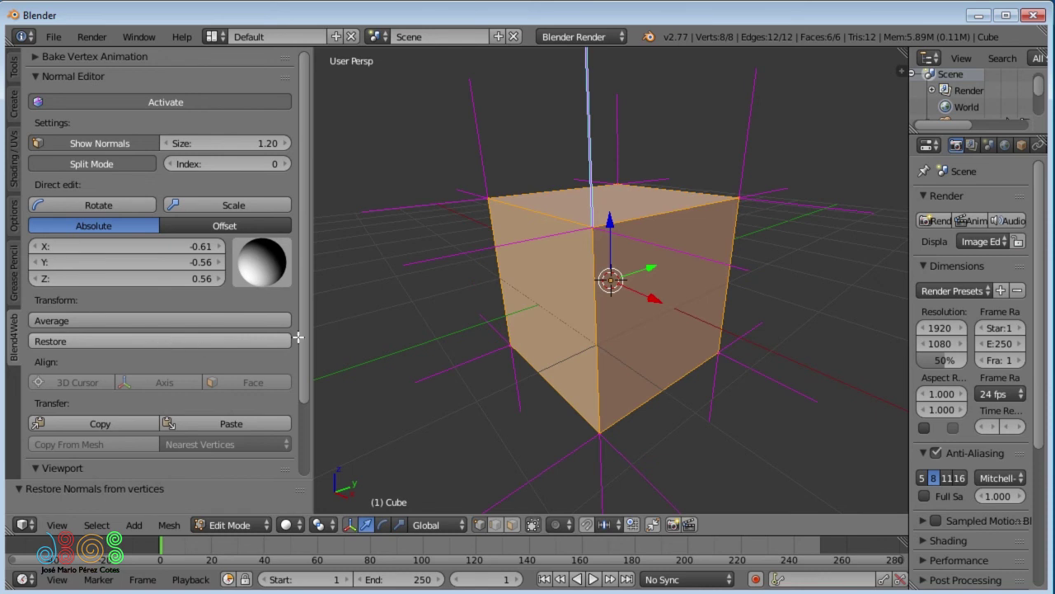
pyautogui.click(175, 321)
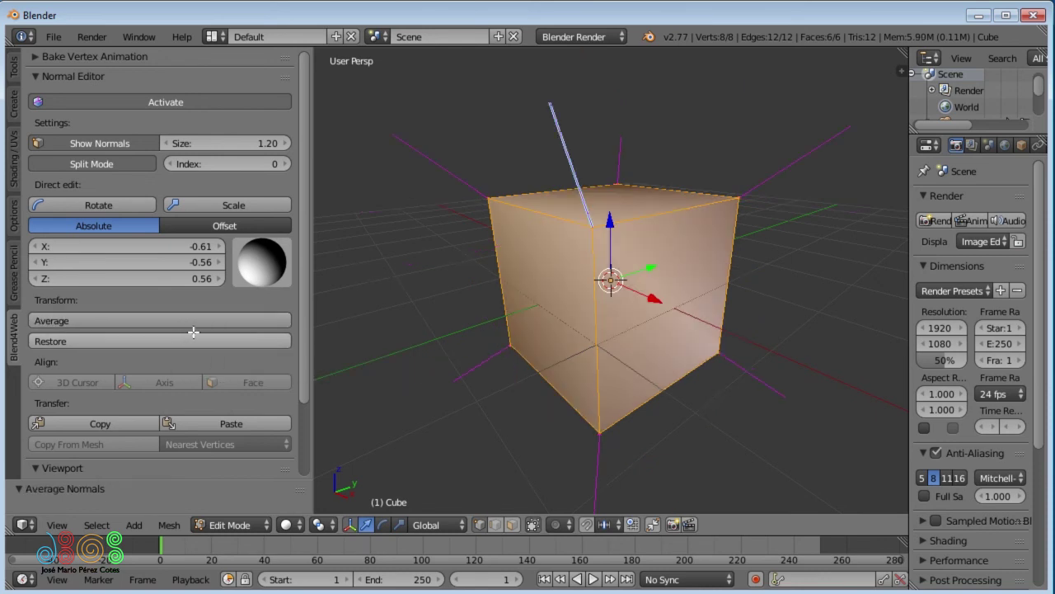